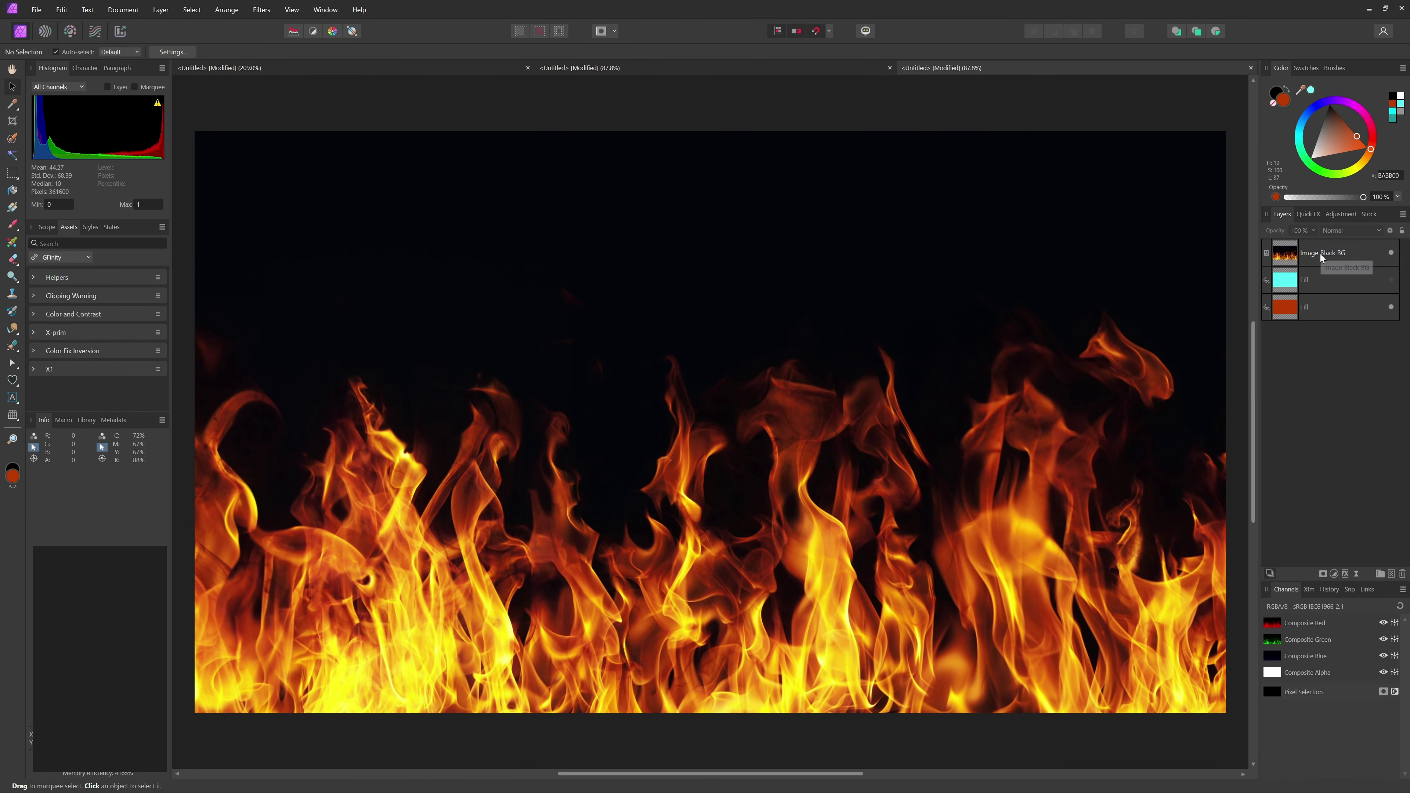
Try the Screen blend mode on the Image Black BG layer over the orange-red fill.
{"action": "left_click", "coordinate": [1320, 254]}
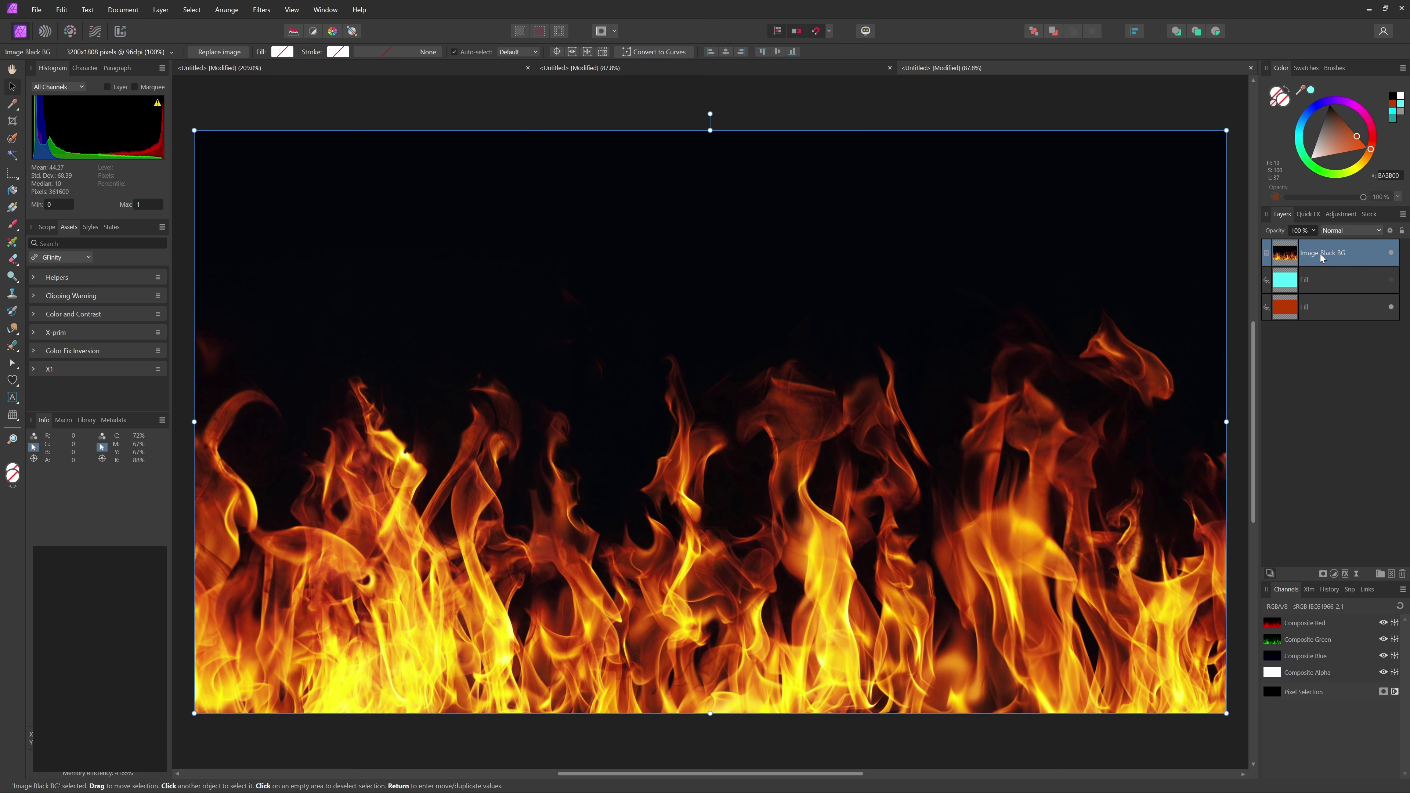
{"action": "left_click", "coordinate": [1392, 254]}
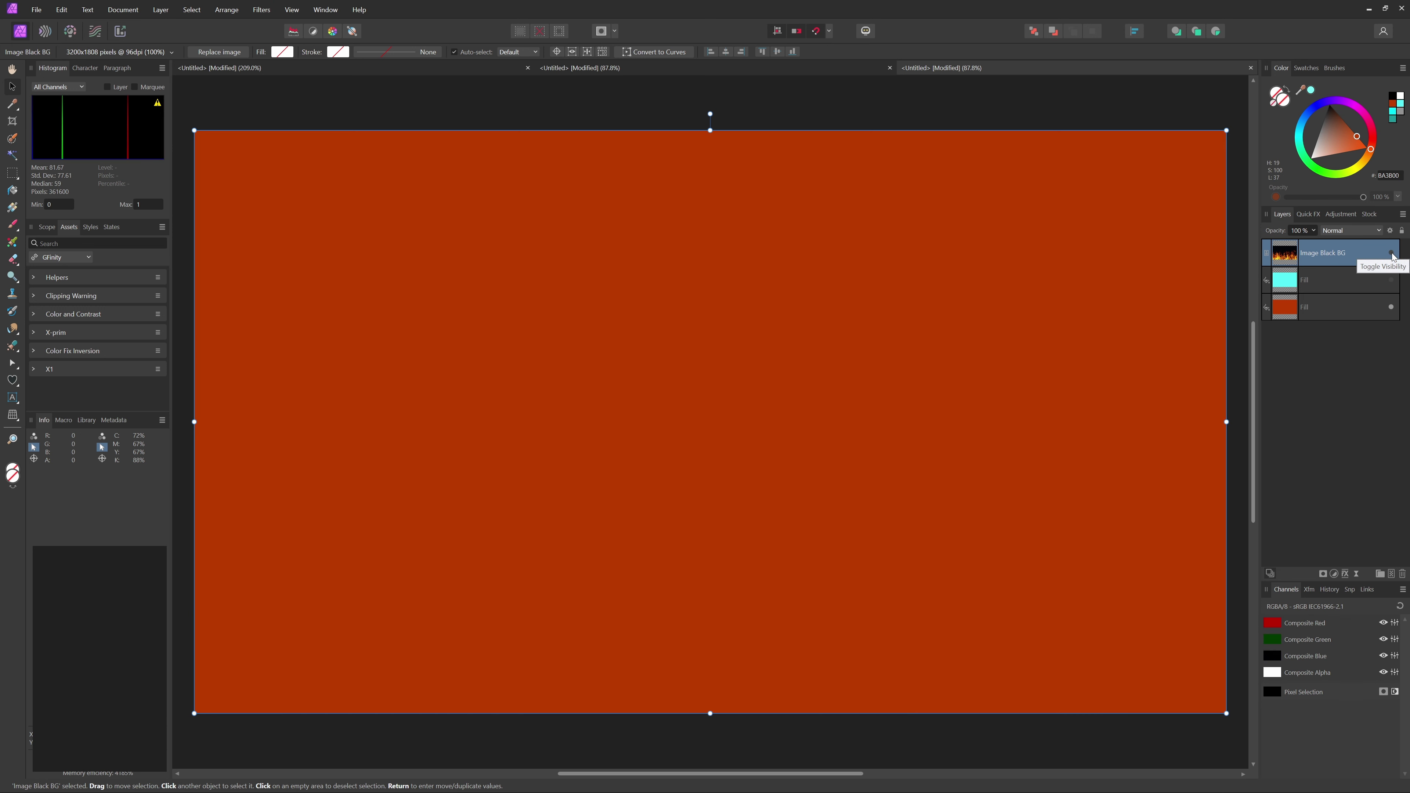
{"action": "left_click", "coordinate": [1392, 253]}
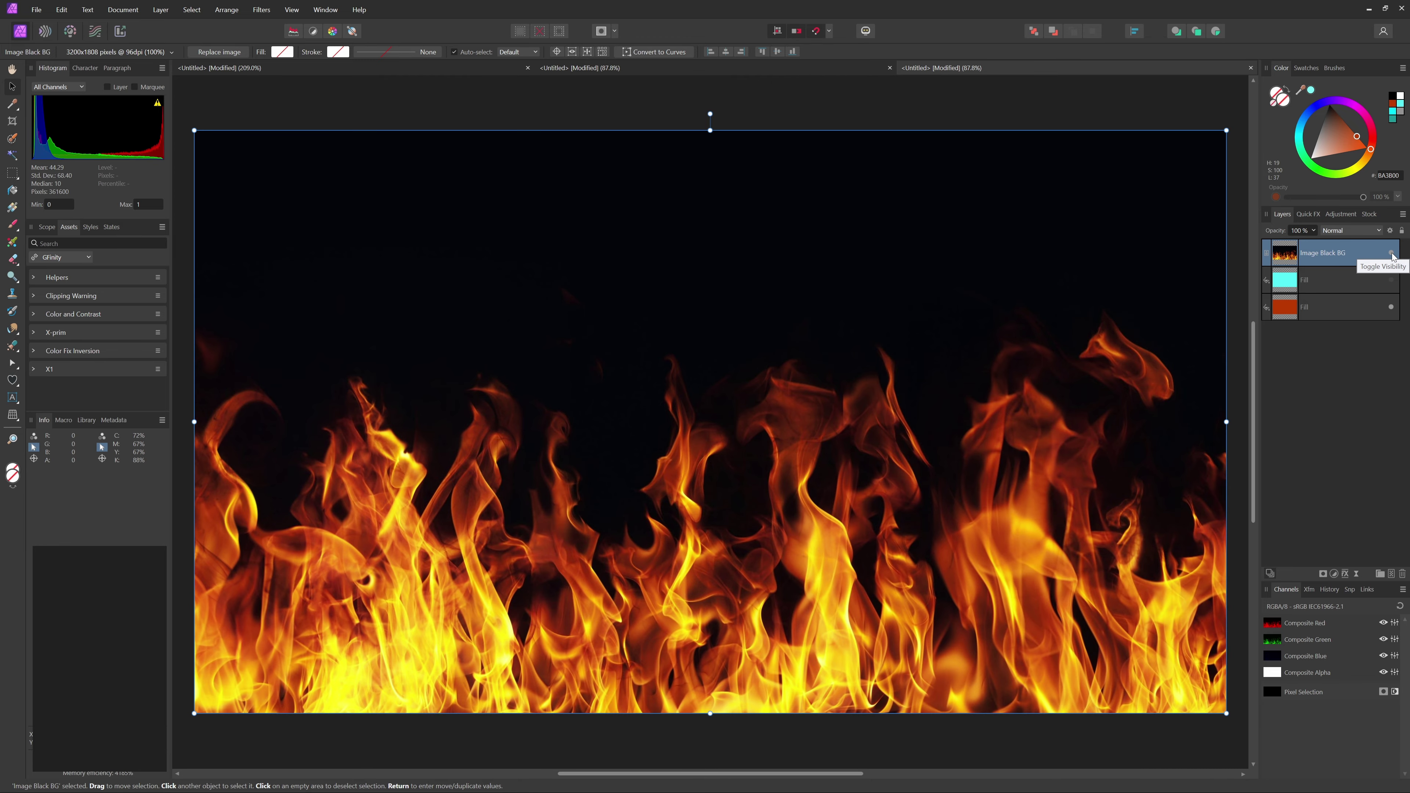
{"action": "left_click", "coordinate": [1356, 229]}
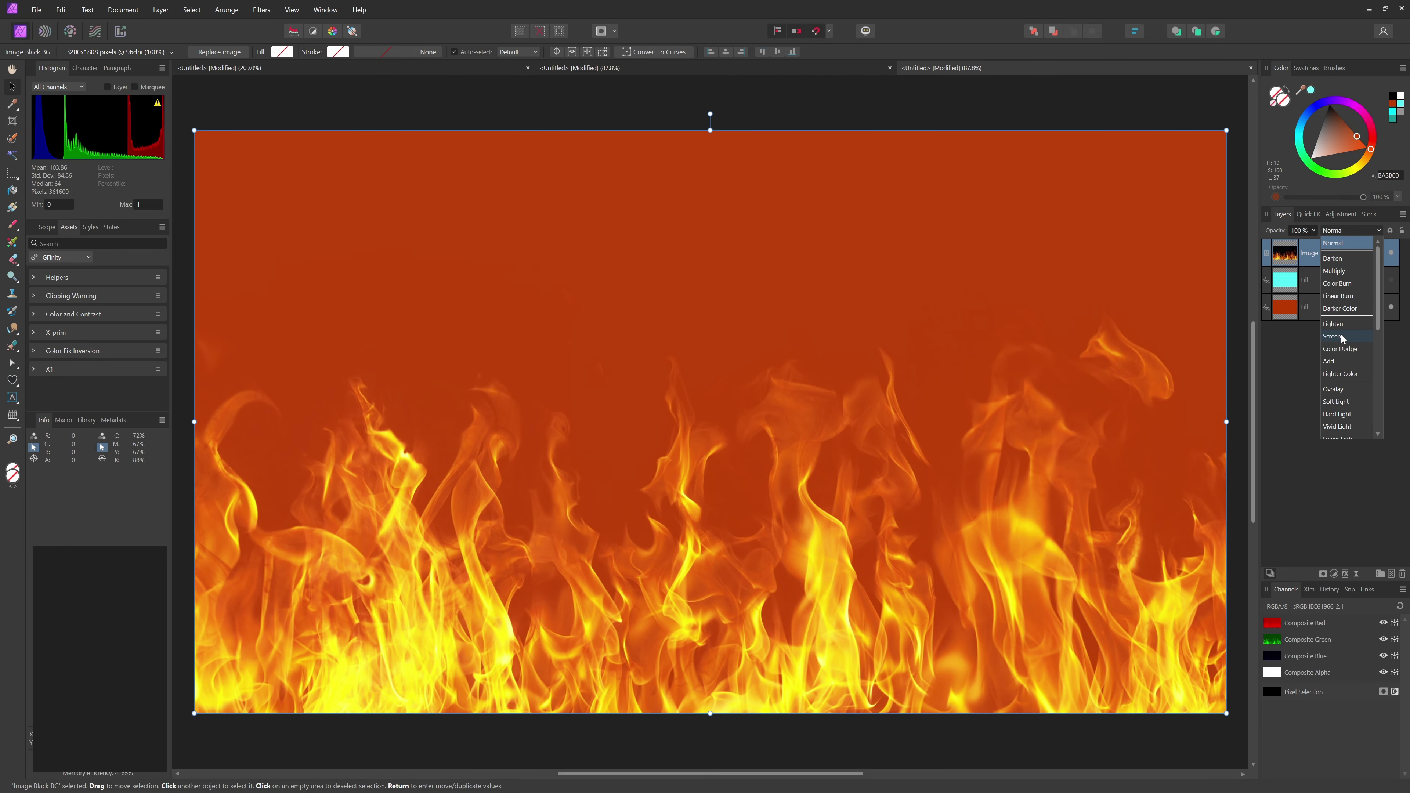
{"action": "left_click", "coordinate": [1341, 336]}
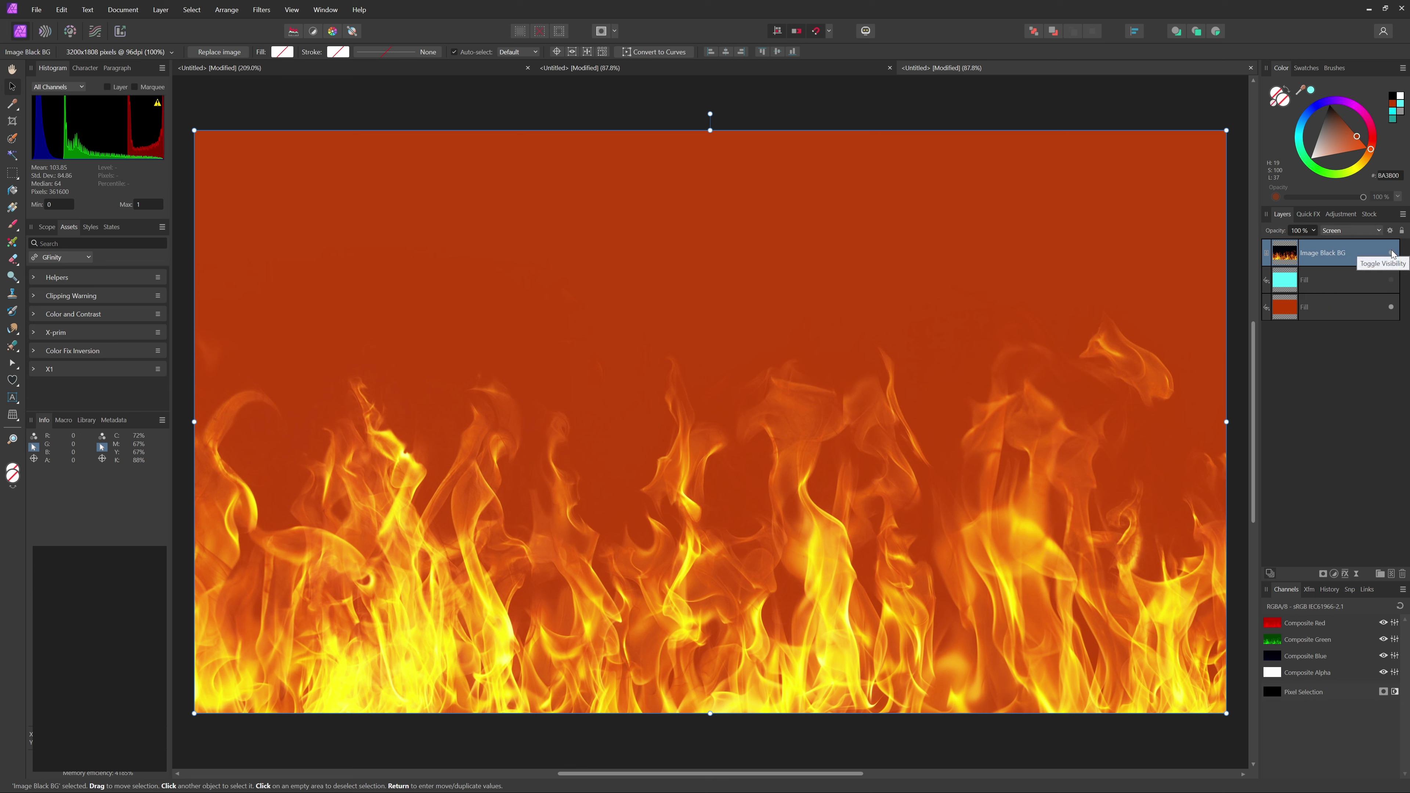
Show the cyan fill layer and set the Image Black BG layer's blend mode to Normal.
{"action": "left_click", "coordinate": [1391, 280]}
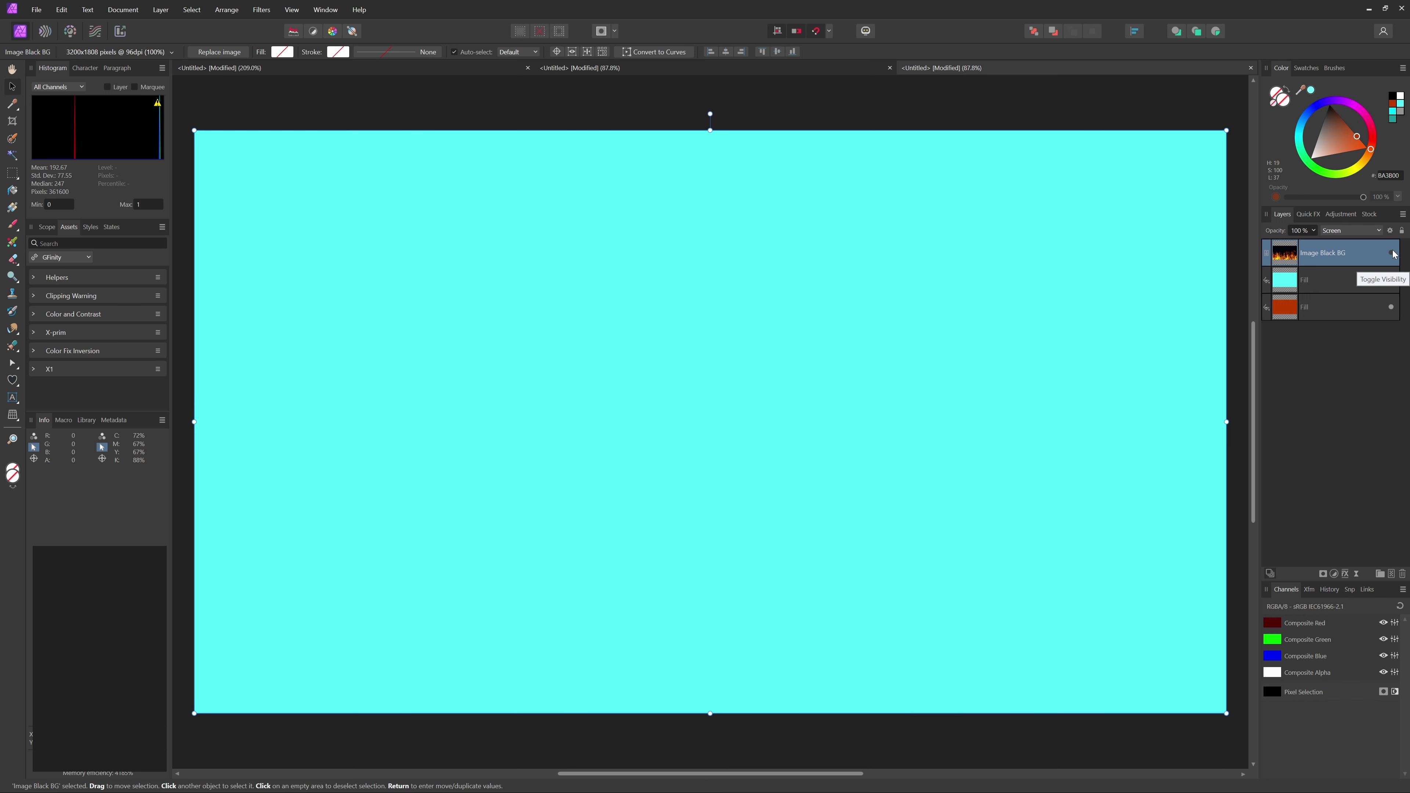
{"action": "left_click", "coordinate": [1393, 253]}
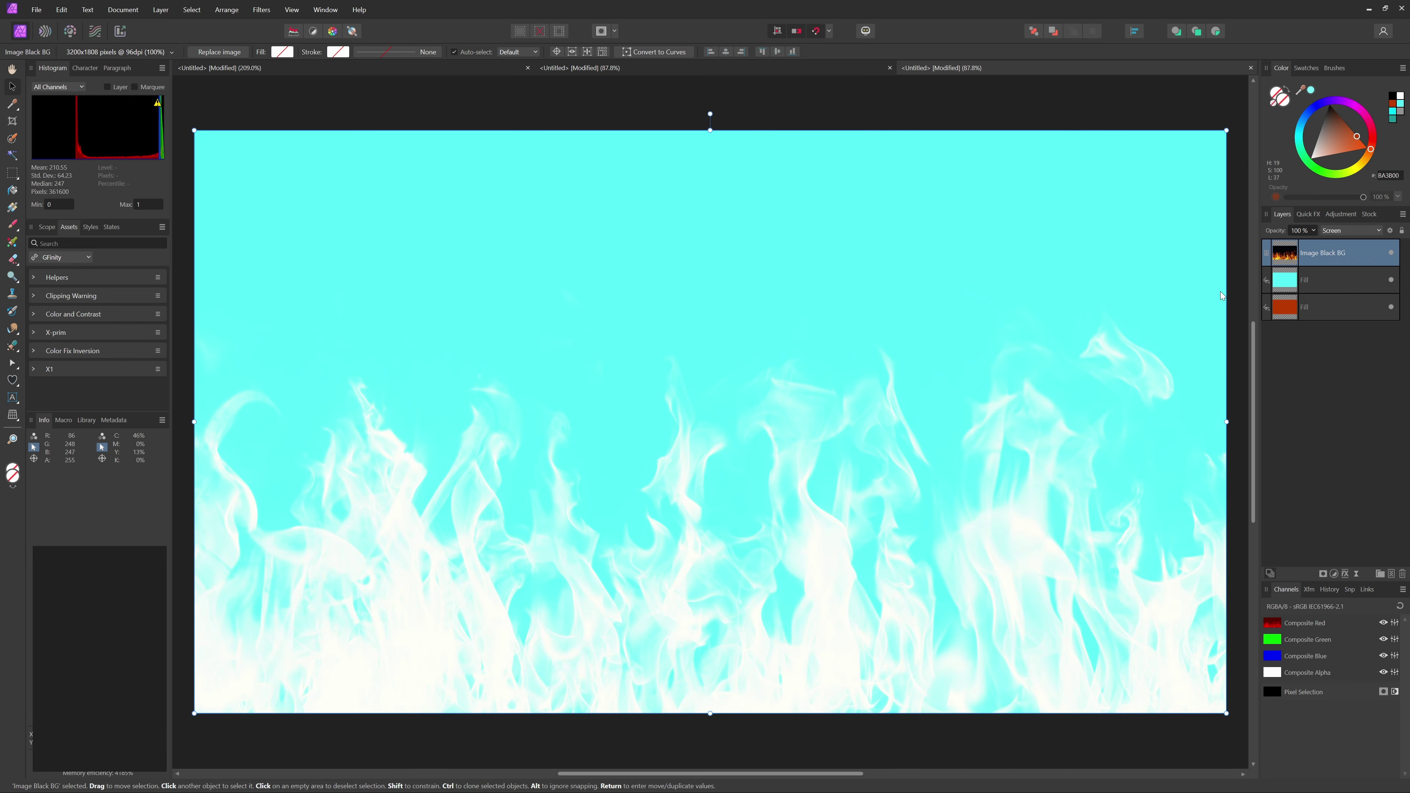
{"action": "left_click", "coordinate": [1350, 230]}
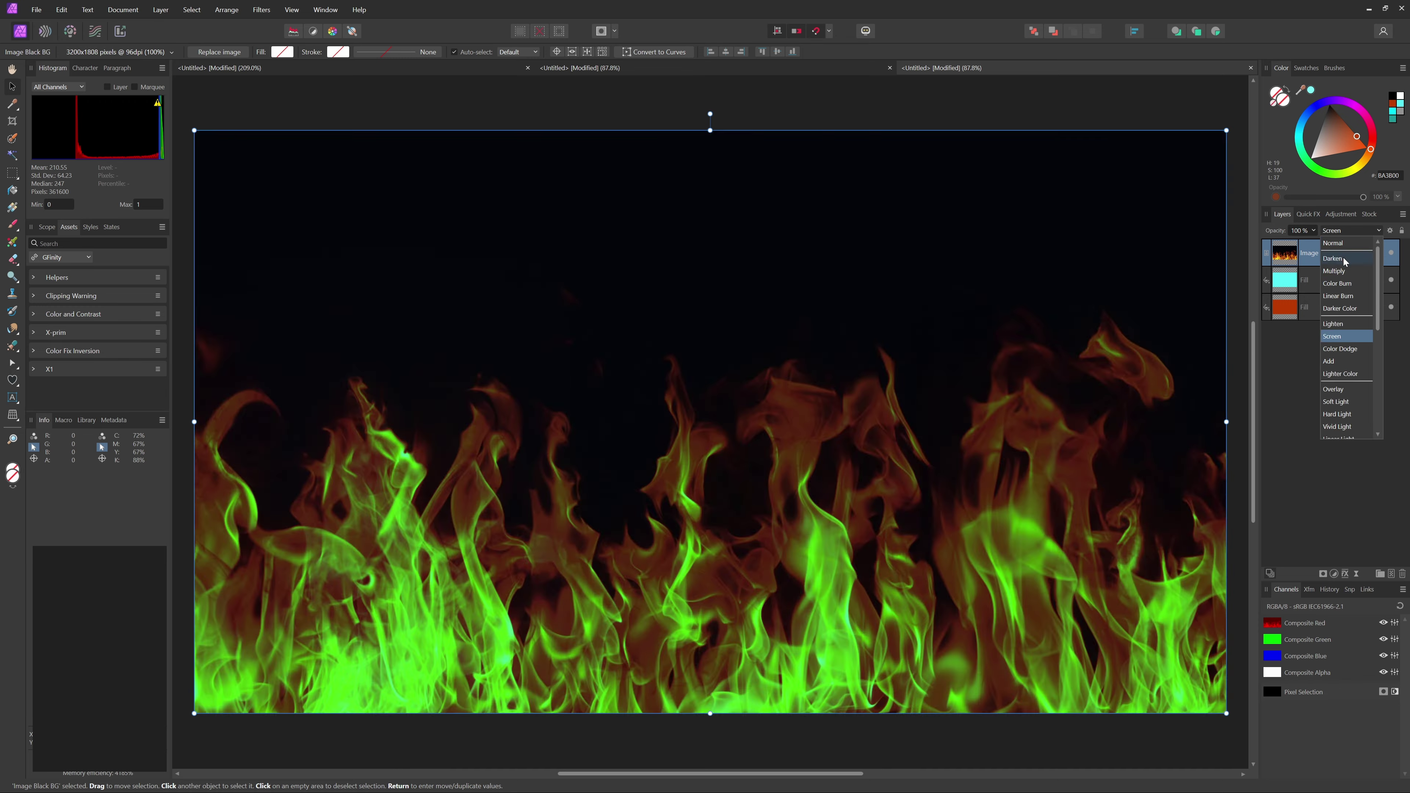
{"action": "left_click", "coordinate": [1350, 245]}
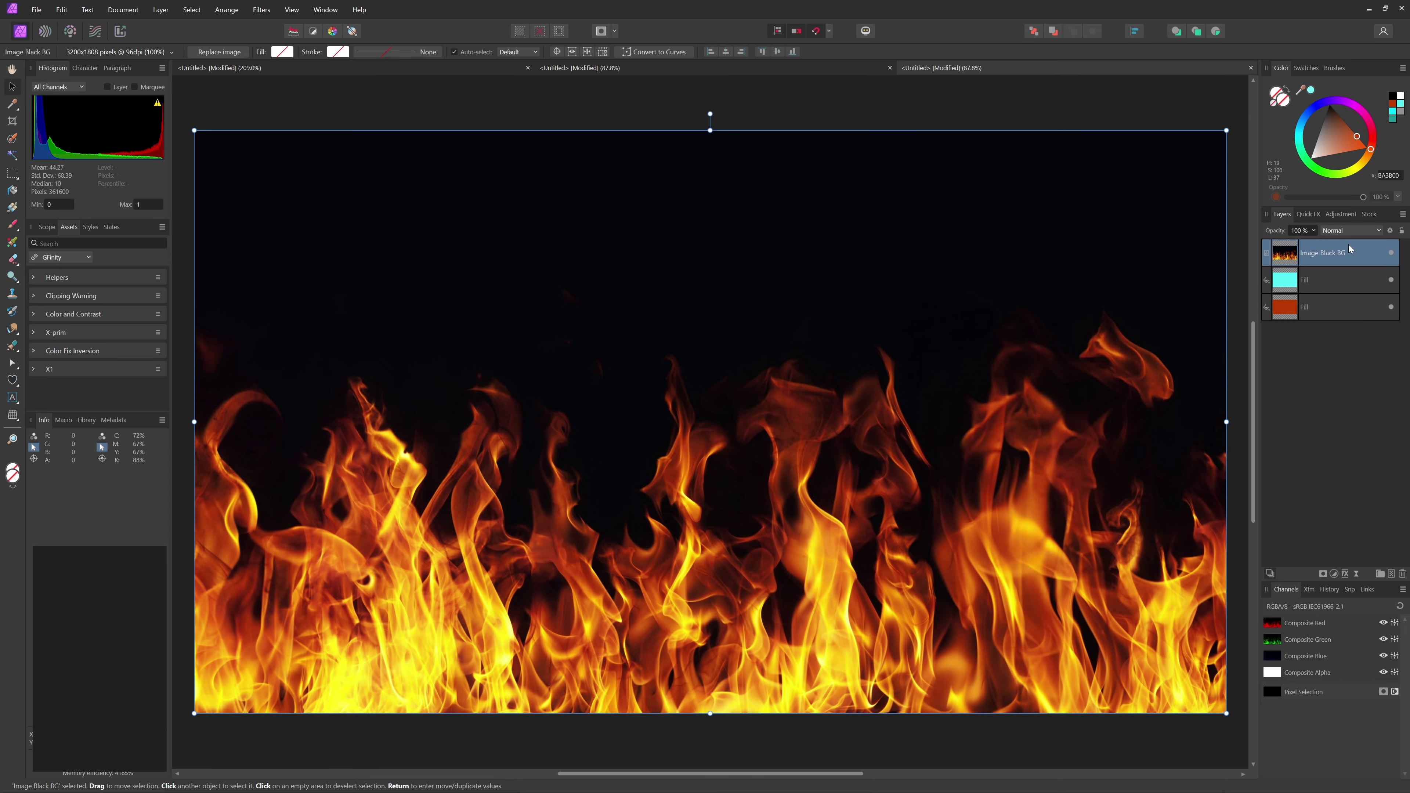
Duplicate the Image Black BG layer and hide the original beneath the copy.
{"action": "right_click", "coordinate": [1288, 256]}
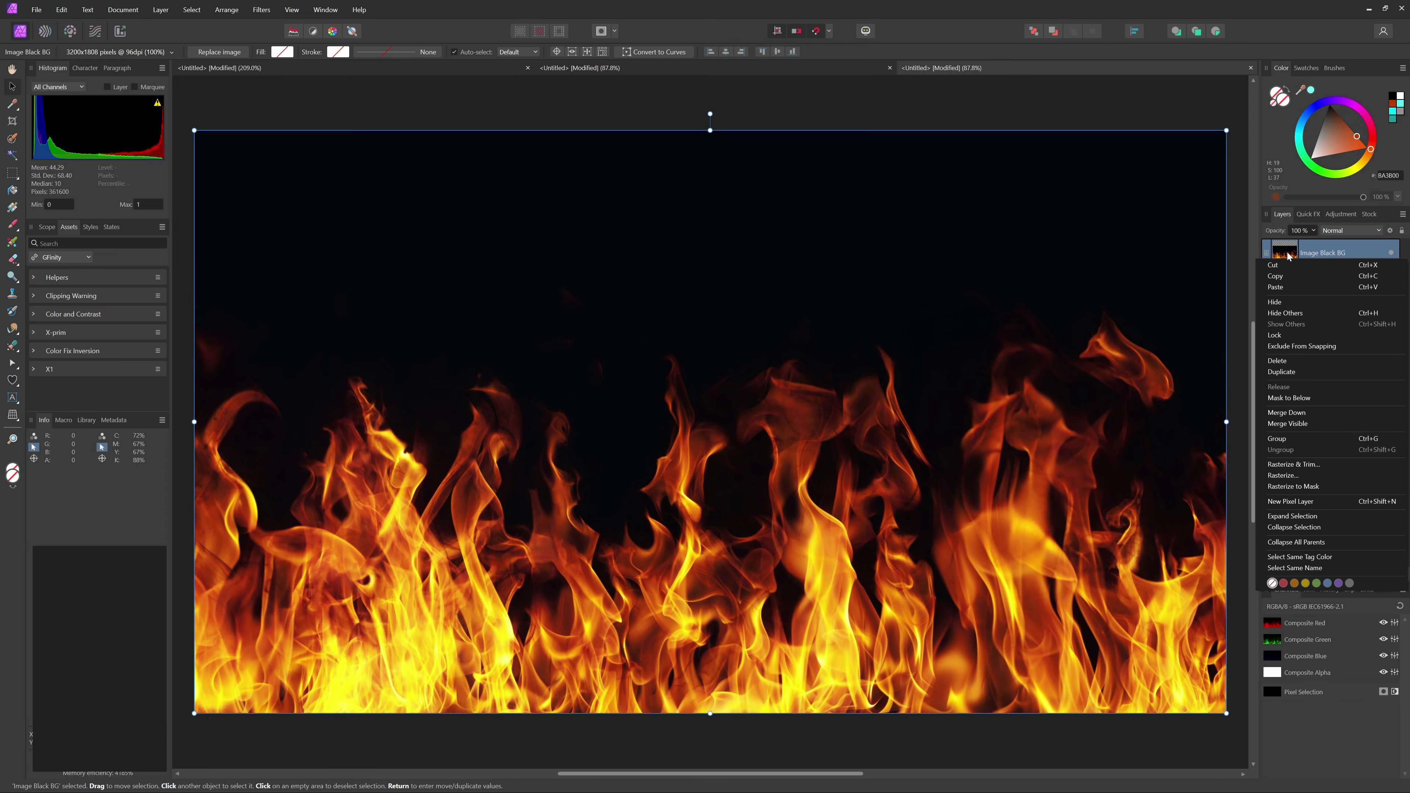
{"action": "left_click", "coordinate": [1304, 369]}
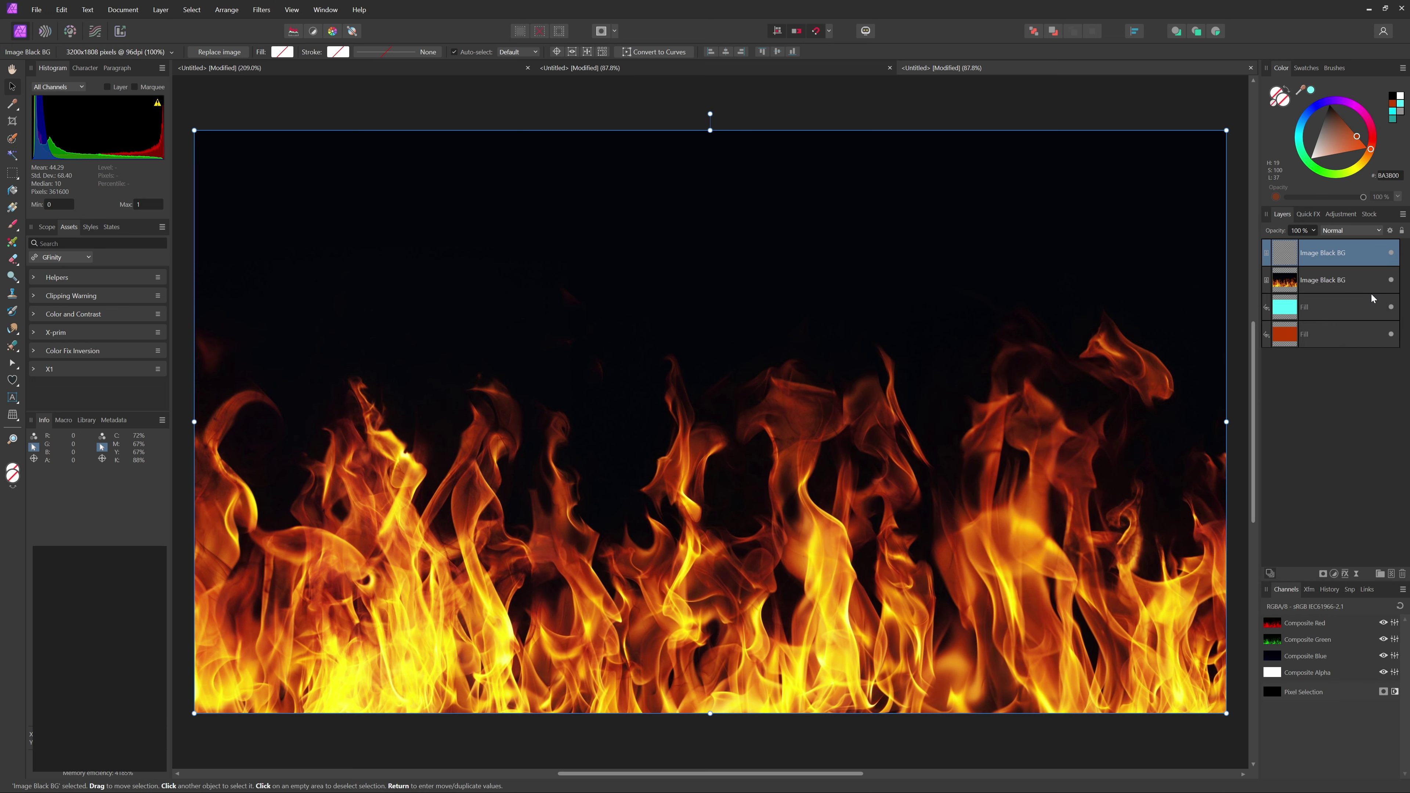
{"action": "left_click", "coordinate": [1391, 280]}
Add a Luminosity Range Mask to the copy, ramping its map from zero at black to nearly full at about a quarter of the range.
{"action": "left_click", "coordinate": [1322, 575]}
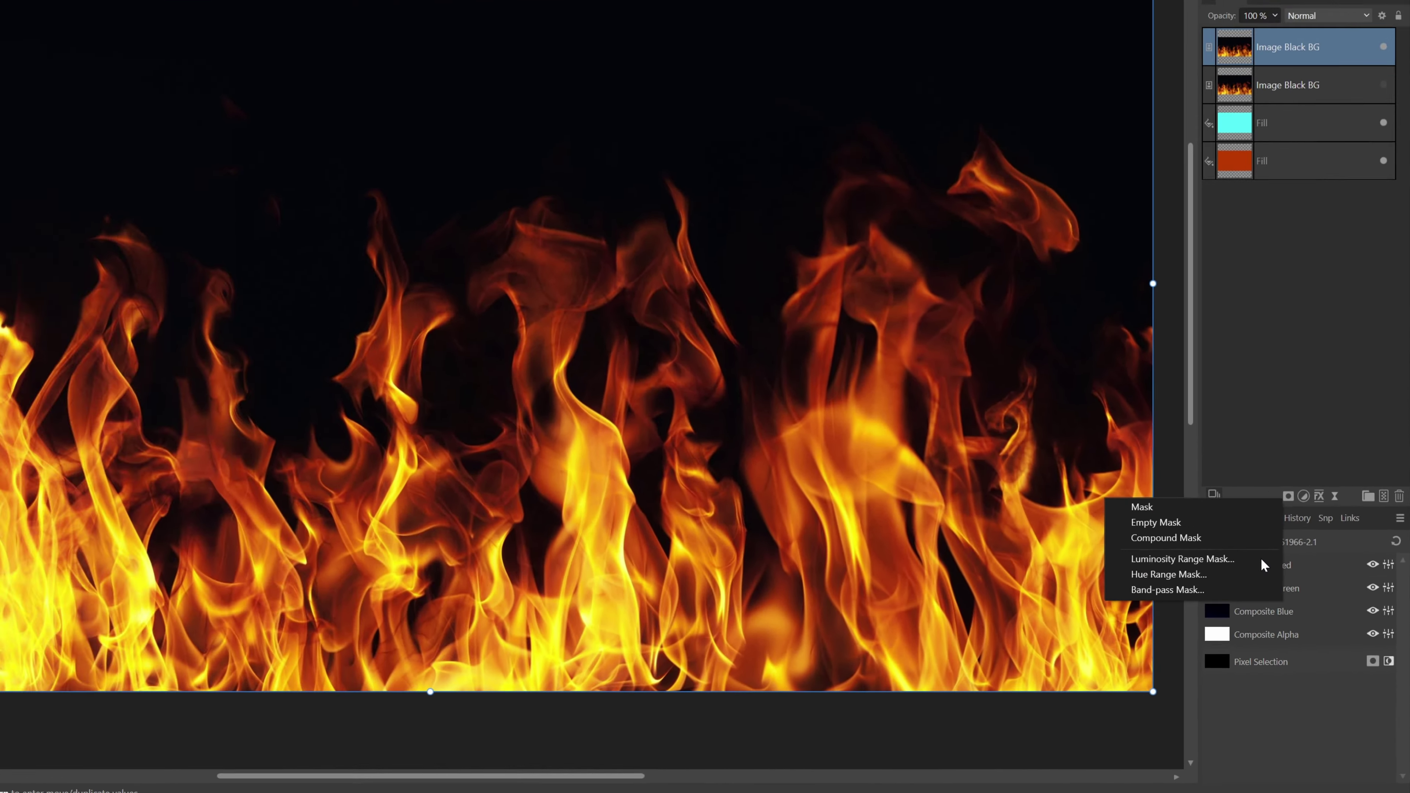
{"action": "left_click", "coordinate": [1137, 386]}
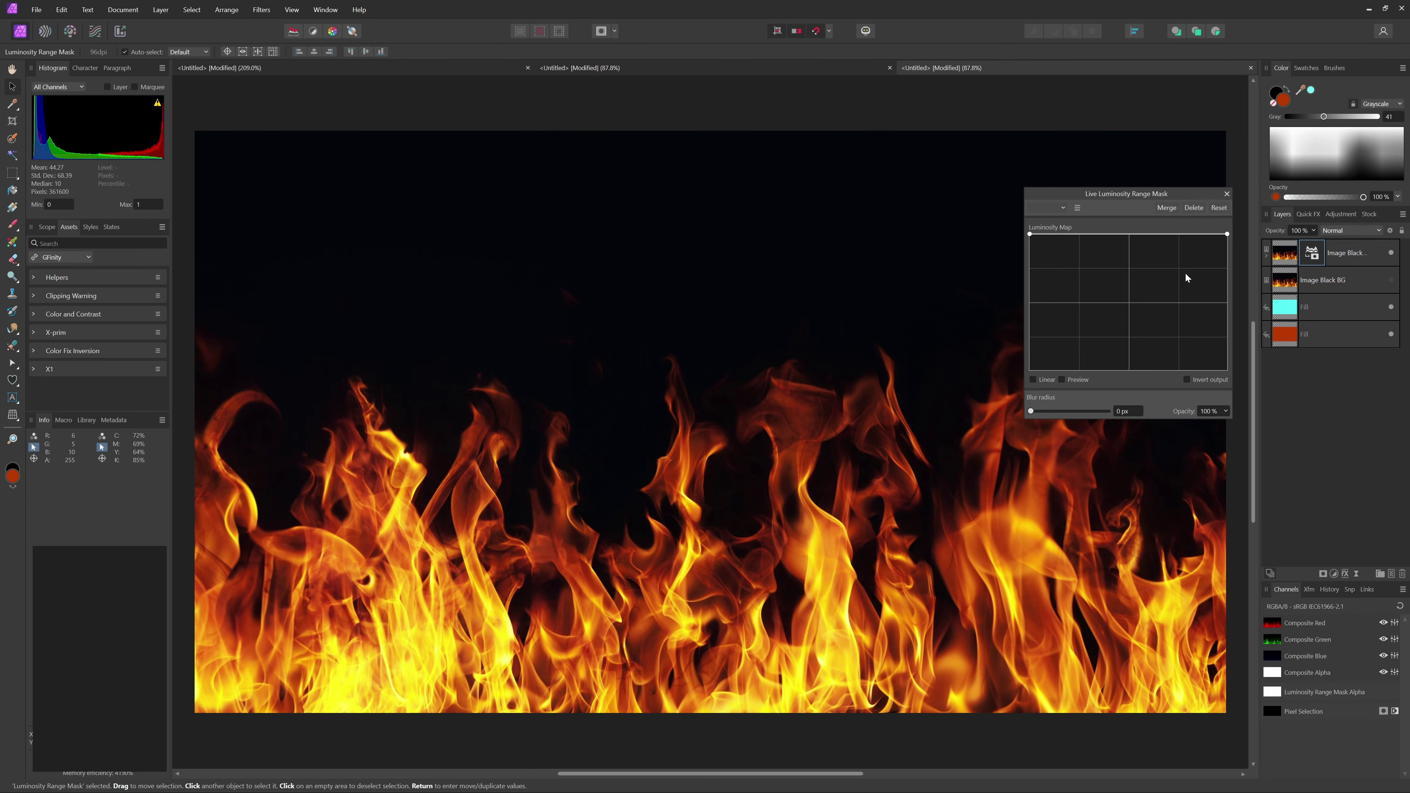
{"action": "left_click_drag", "start_coordinate": [1031, 235], "coordinate": [1006, 383]}
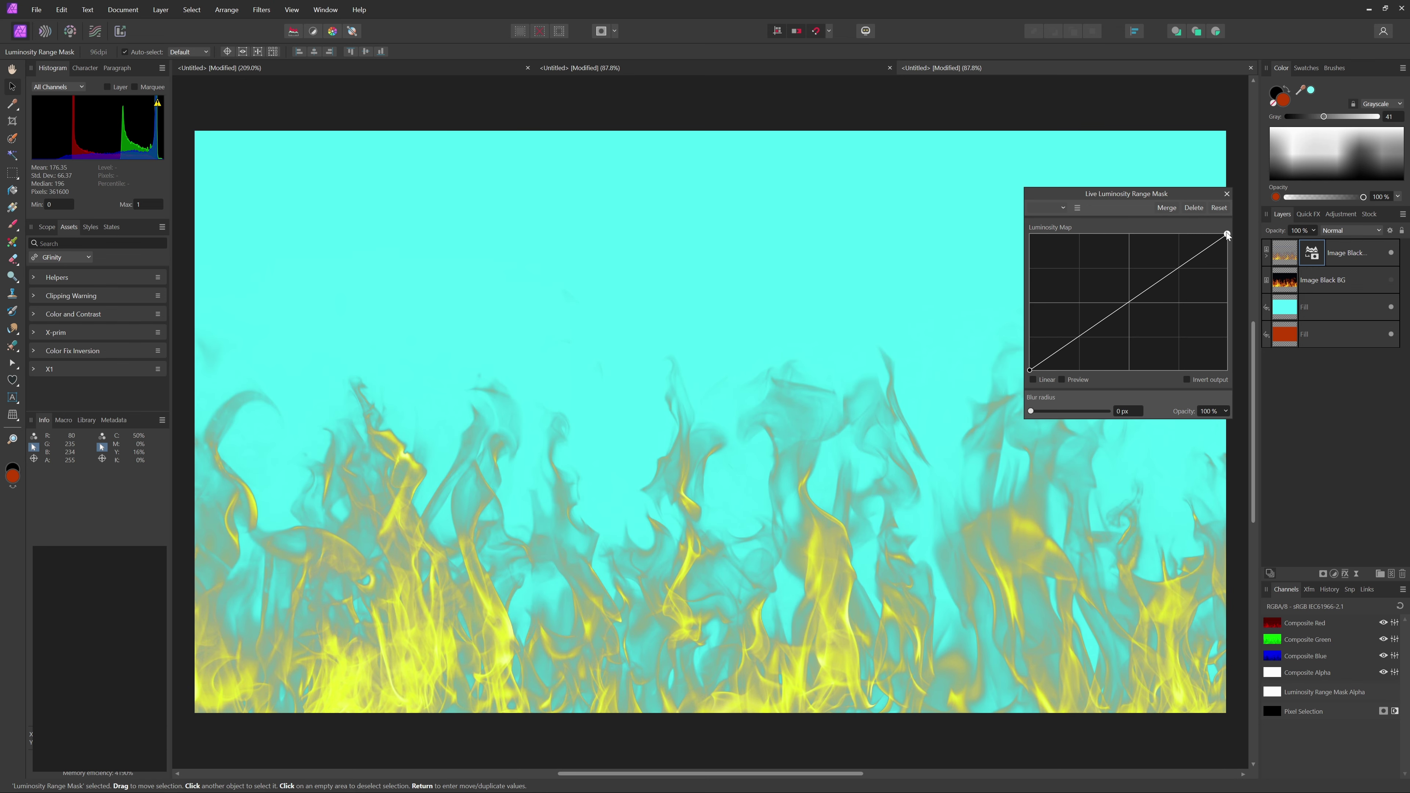
{"action": "left_click_drag", "start_coordinate": [1227, 235], "coordinate": [1083, 238]}
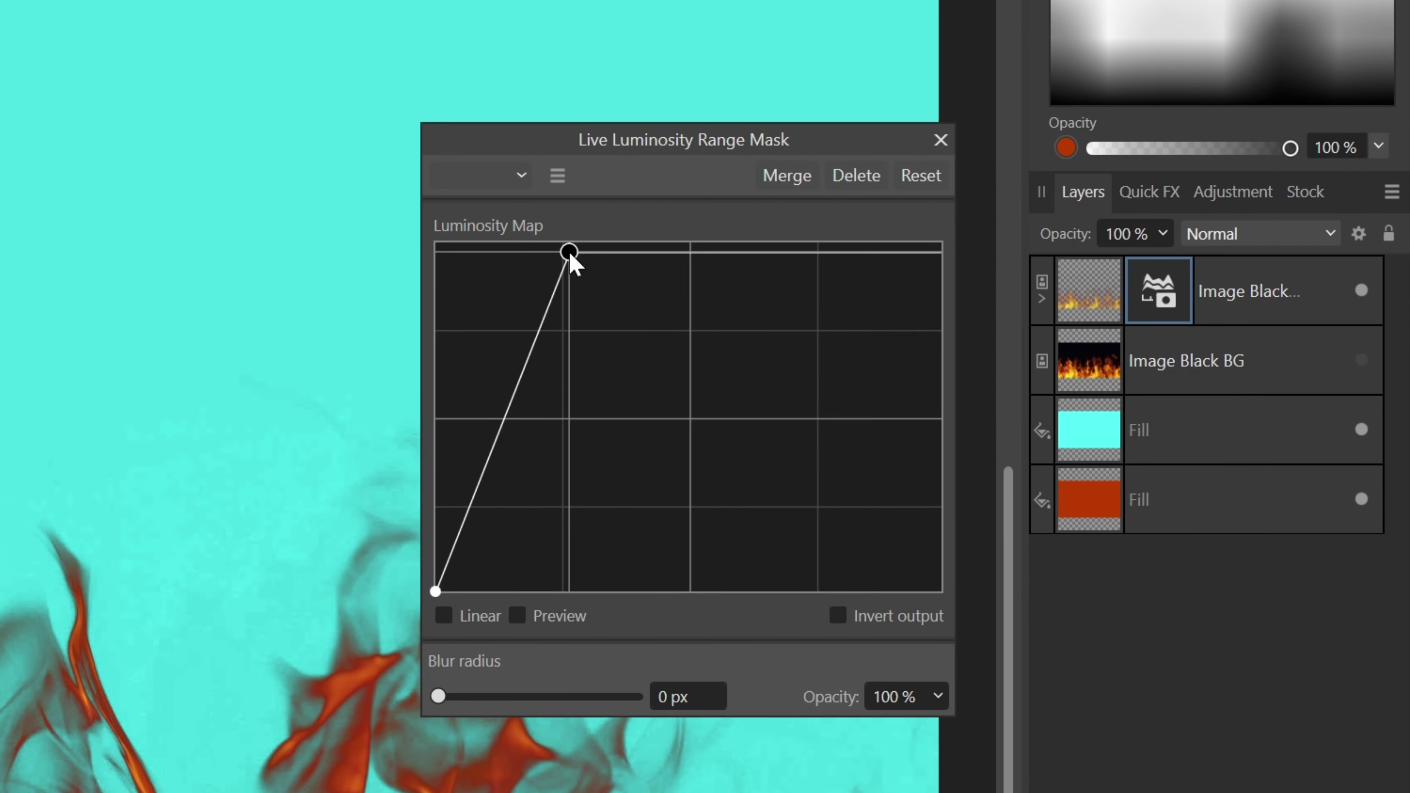
{"action": "left_click_drag", "start_coordinate": [570, 255], "coordinate": [571, 255]}
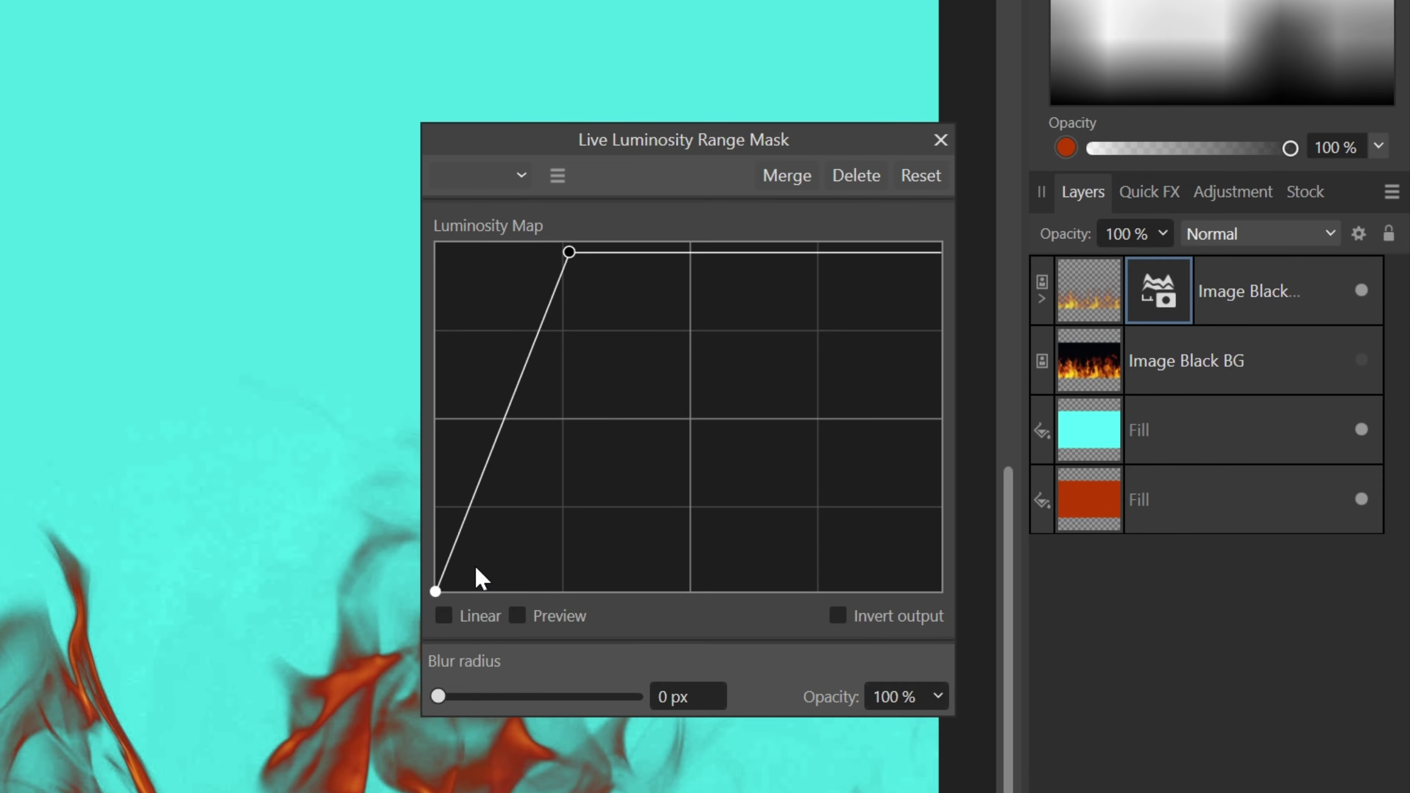
Bend the luminosity map's rising segment slightly downward with a midpoint and add a slight blur radius to the mask.
{"action": "left_click_drag", "start_coordinate": [469, 503], "coordinate": [483, 523]}
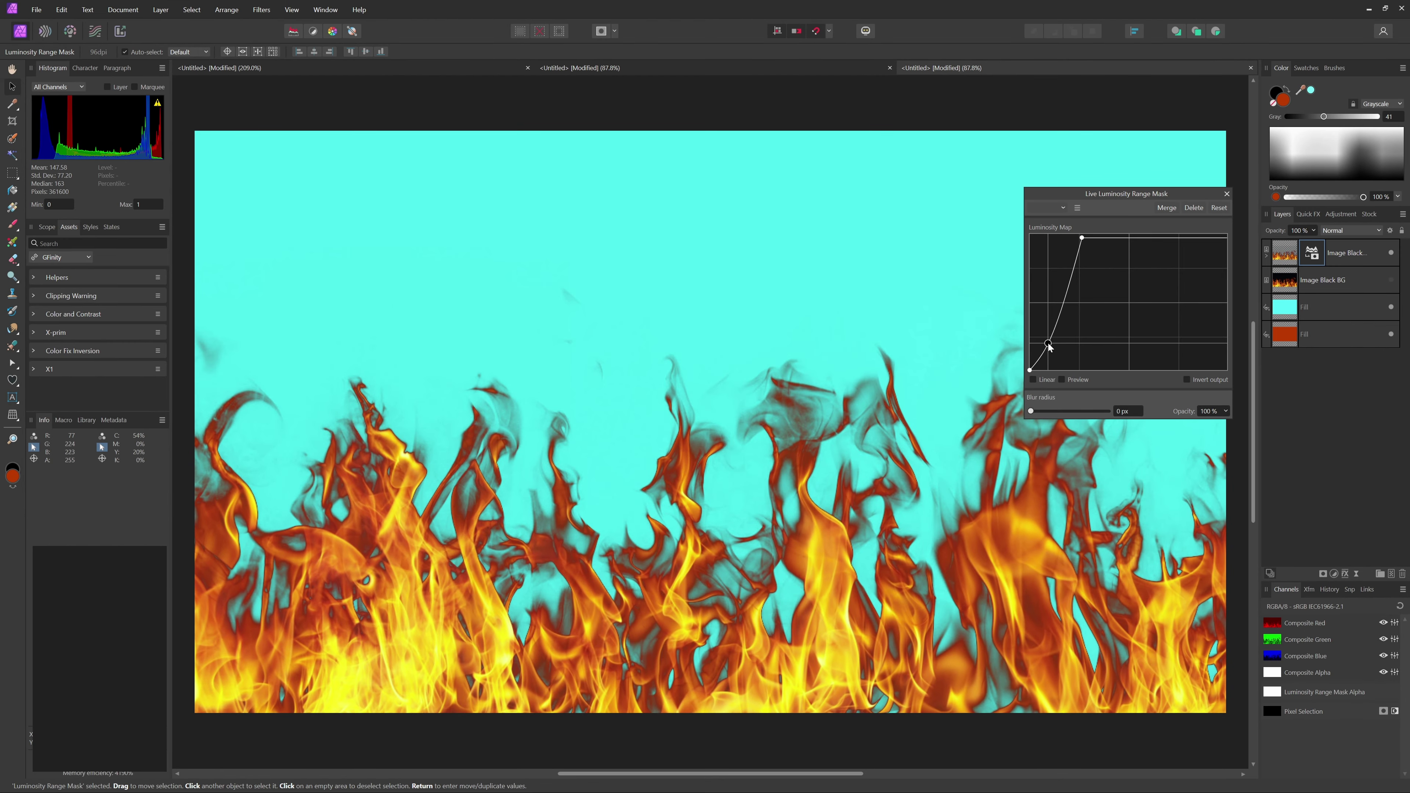
{"action": "left_click_drag", "start_coordinate": [1049, 347], "coordinate": [1050, 335]}
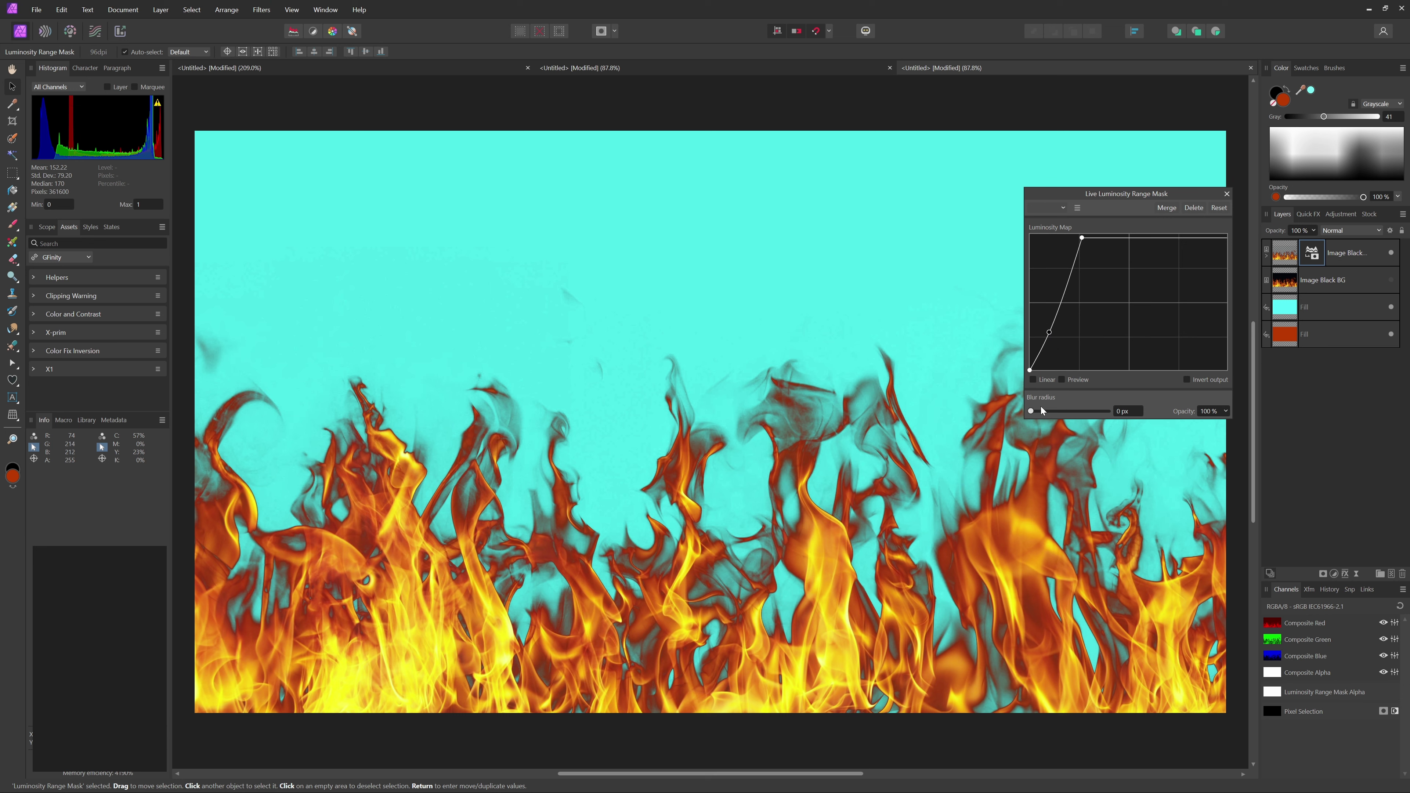
{"action": "left_click_drag", "start_coordinate": [1040, 408], "coordinate": [1041, 410]}
{"action": "left_click", "coordinate": [1227, 194]}
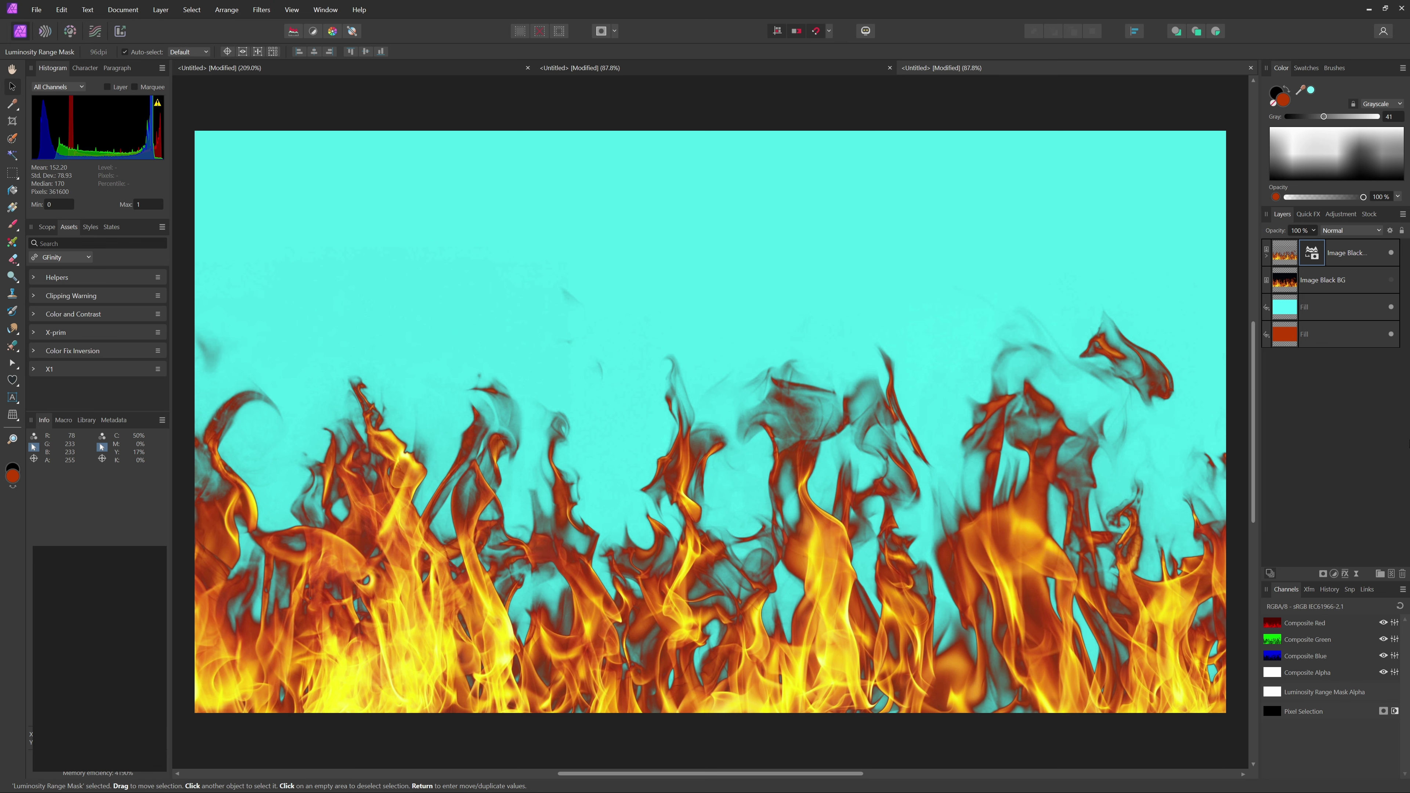
Hide the masked fire layer, duplicate the original Image Black BG layer and show the new copy.
{"action": "left_click", "coordinate": [1391, 253]}
{"action": "right_click", "coordinate": [1313, 282]}
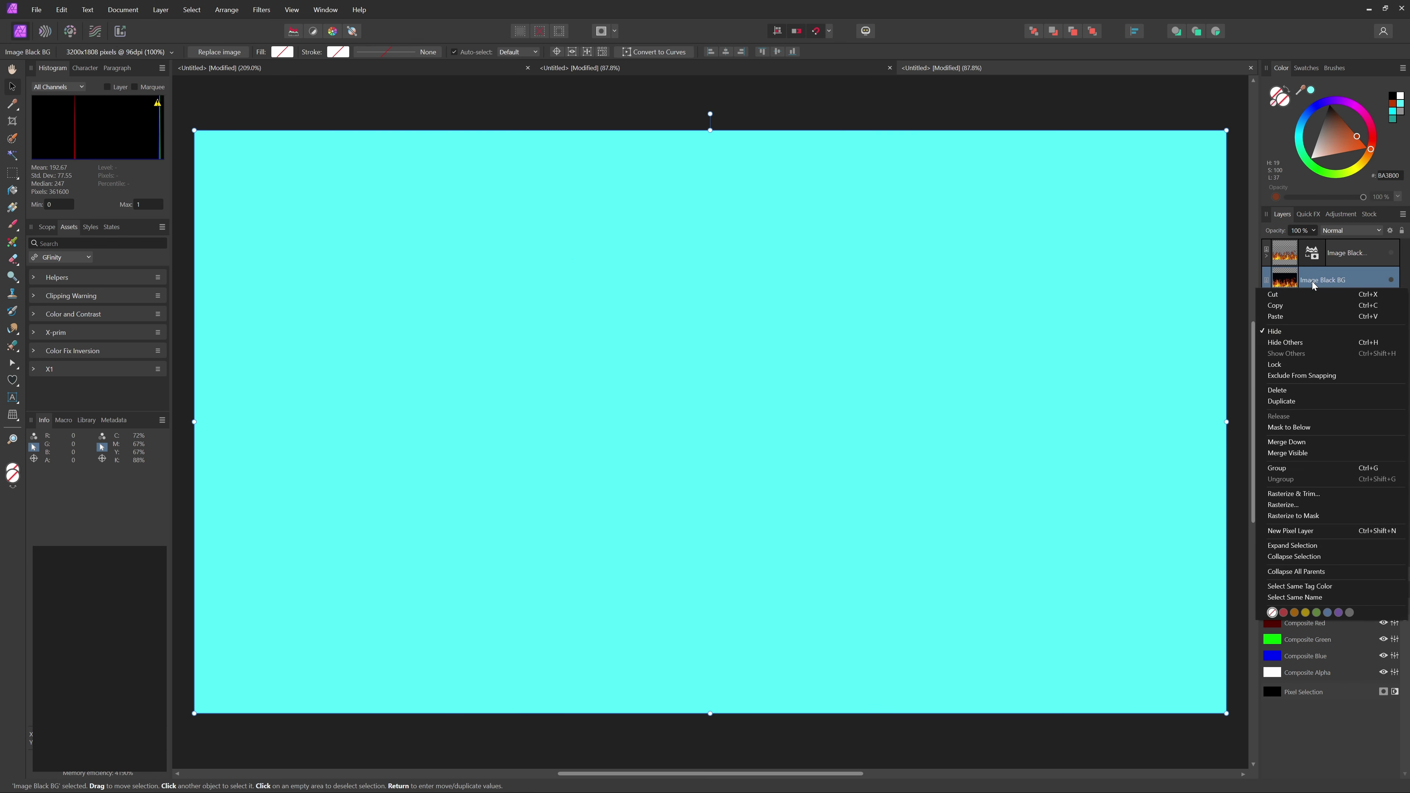
{"action": "left_click", "coordinate": [1307, 401]}
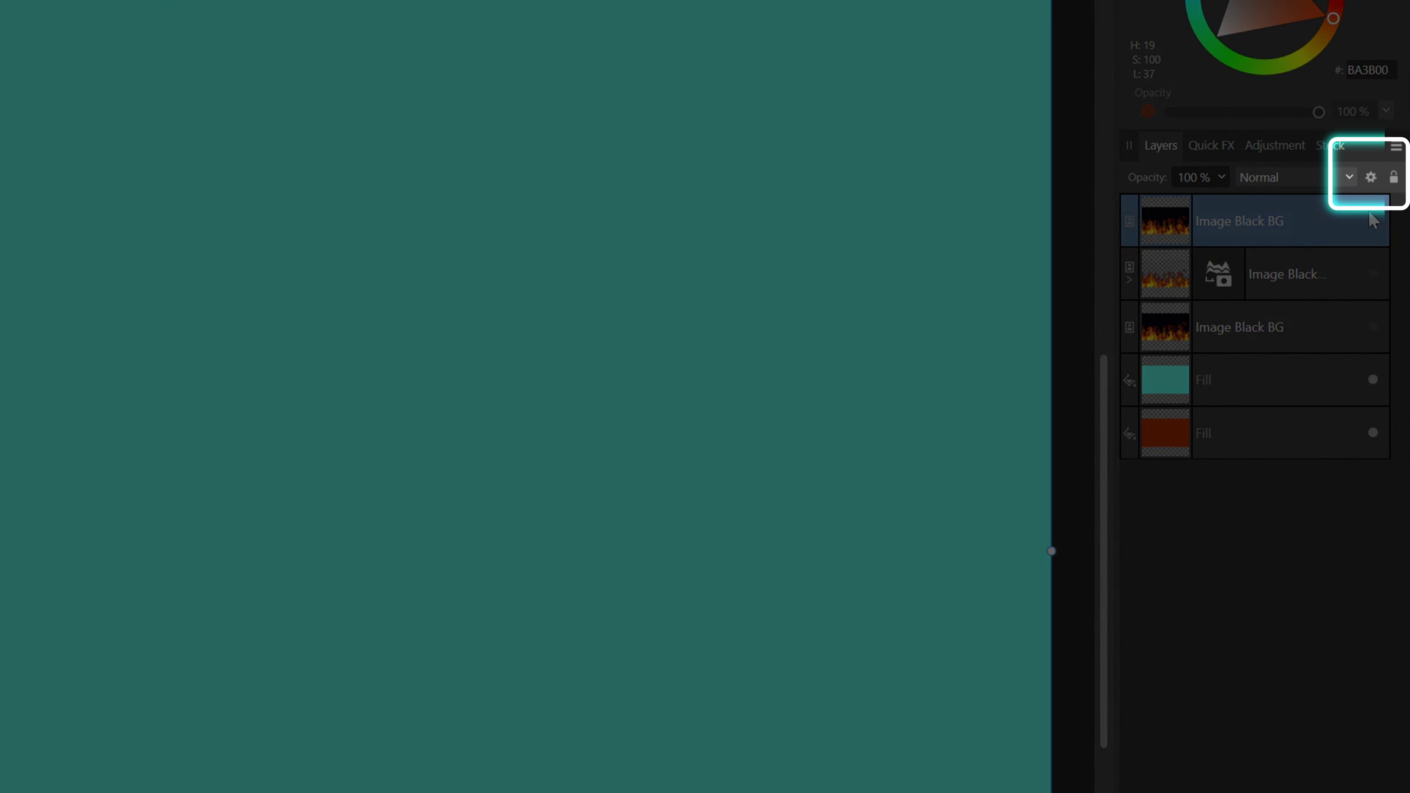
{"action": "left_click", "coordinate": [1374, 221]}
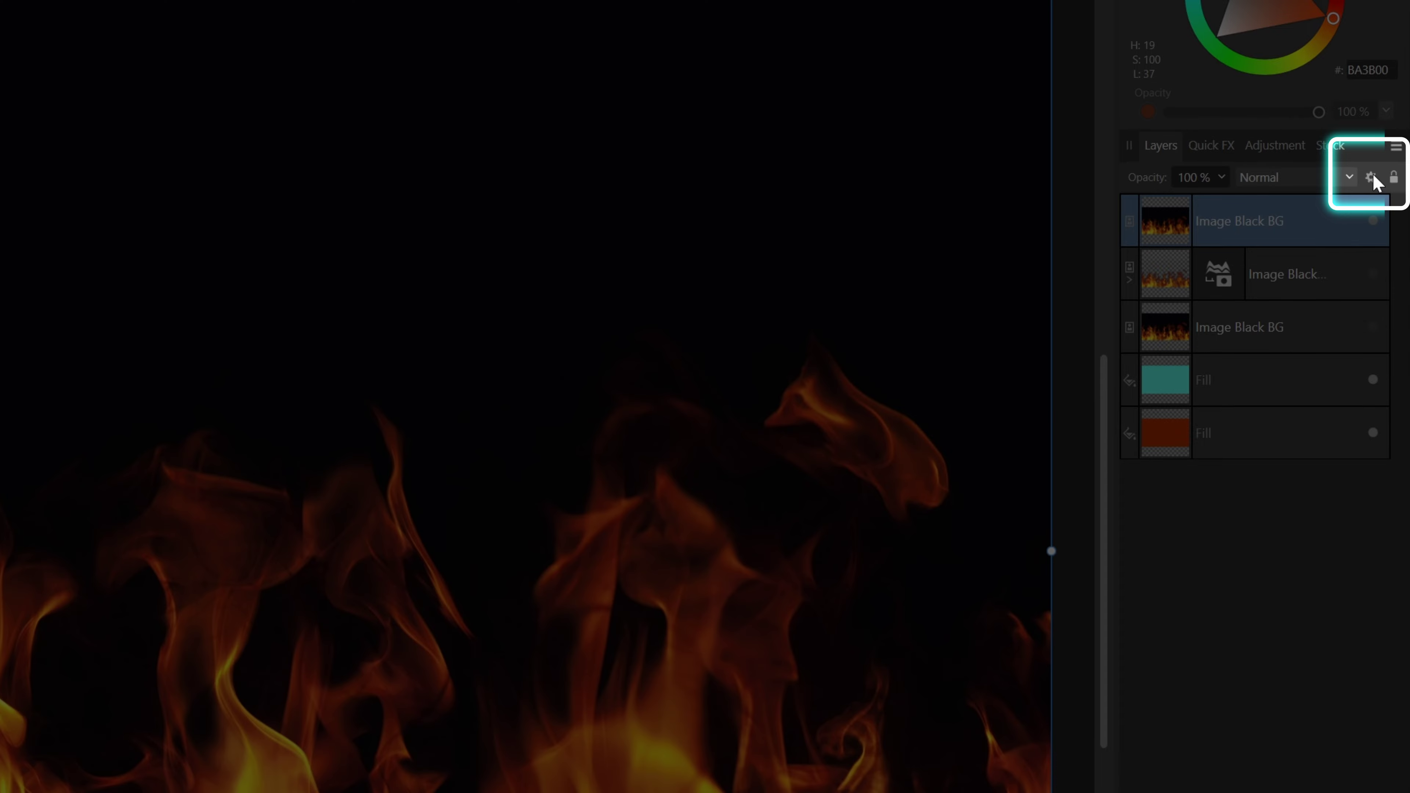
In the new copy's blend options, ramp the source layer range from 0% output at black to 100% output at 26.7% input.
{"action": "left_click", "coordinate": [1371, 178]}
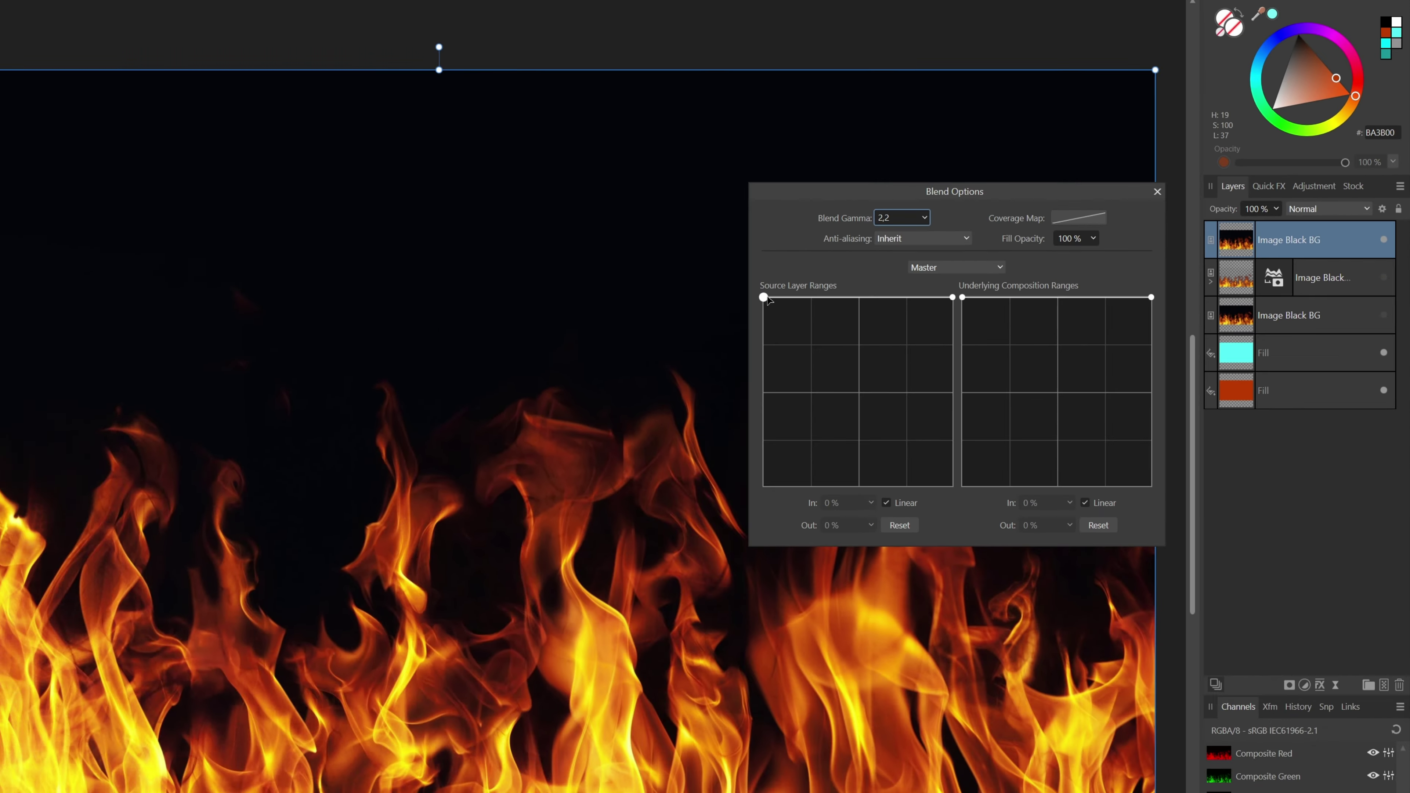
{"action": "left_click_drag", "start_coordinate": [782, 297], "coordinate": [782, 480]}
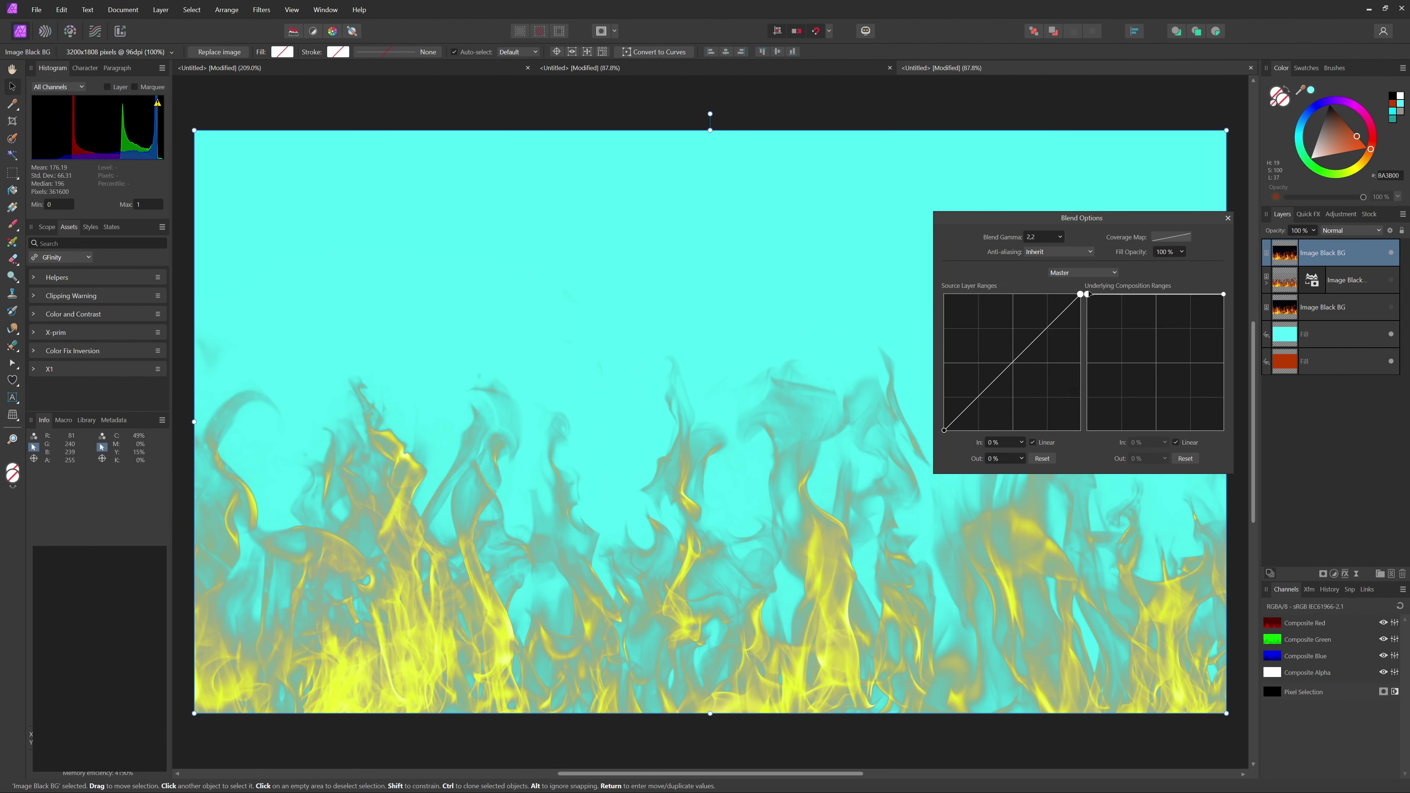
{"action": "left_click_drag", "start_coordinate": [1087, 295], "coordinate": [981, 294]}
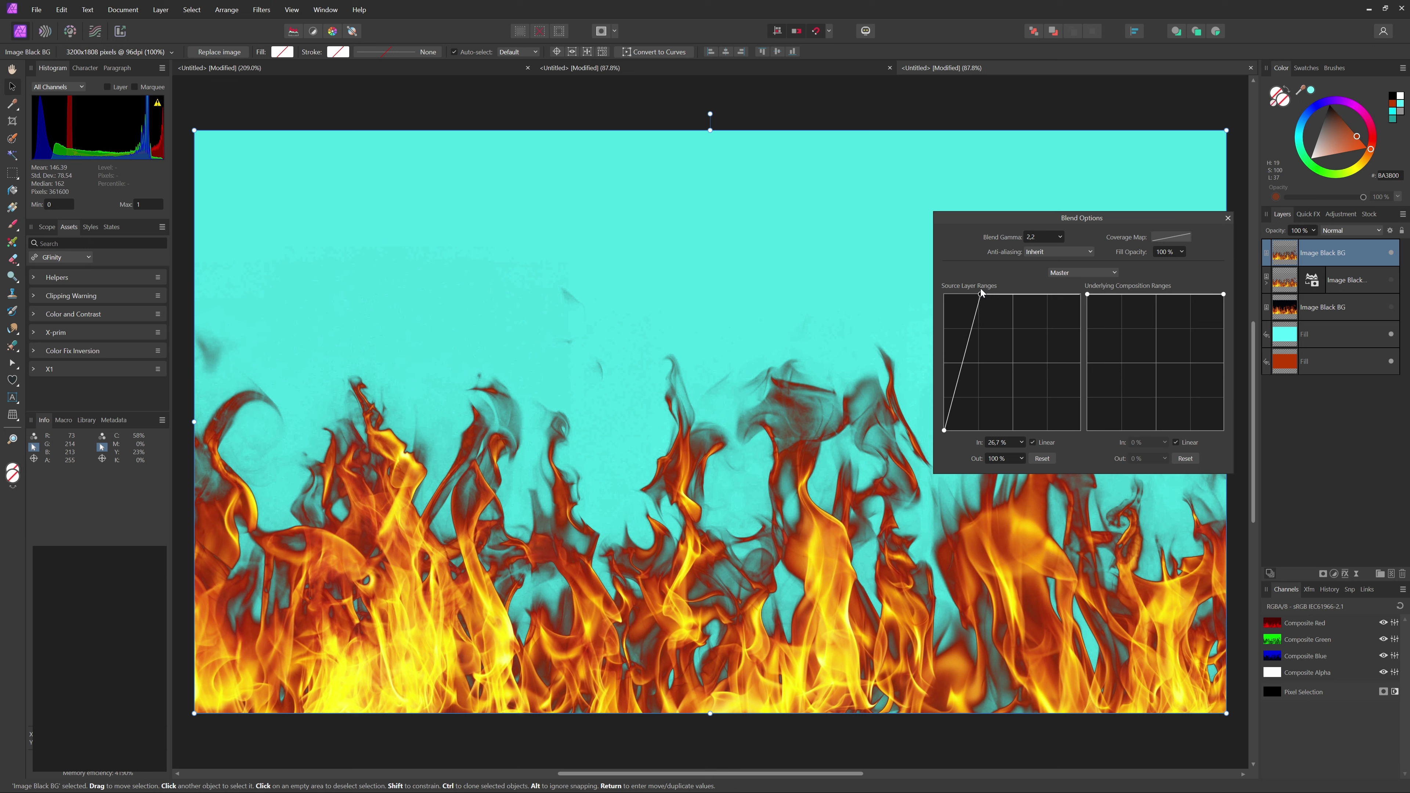
Make the source layer range curve non-linear with a point at 17.8% input and 50.8% output, and close the blend options.
{"action": "left_click", "coordinate": [1032, 442]}
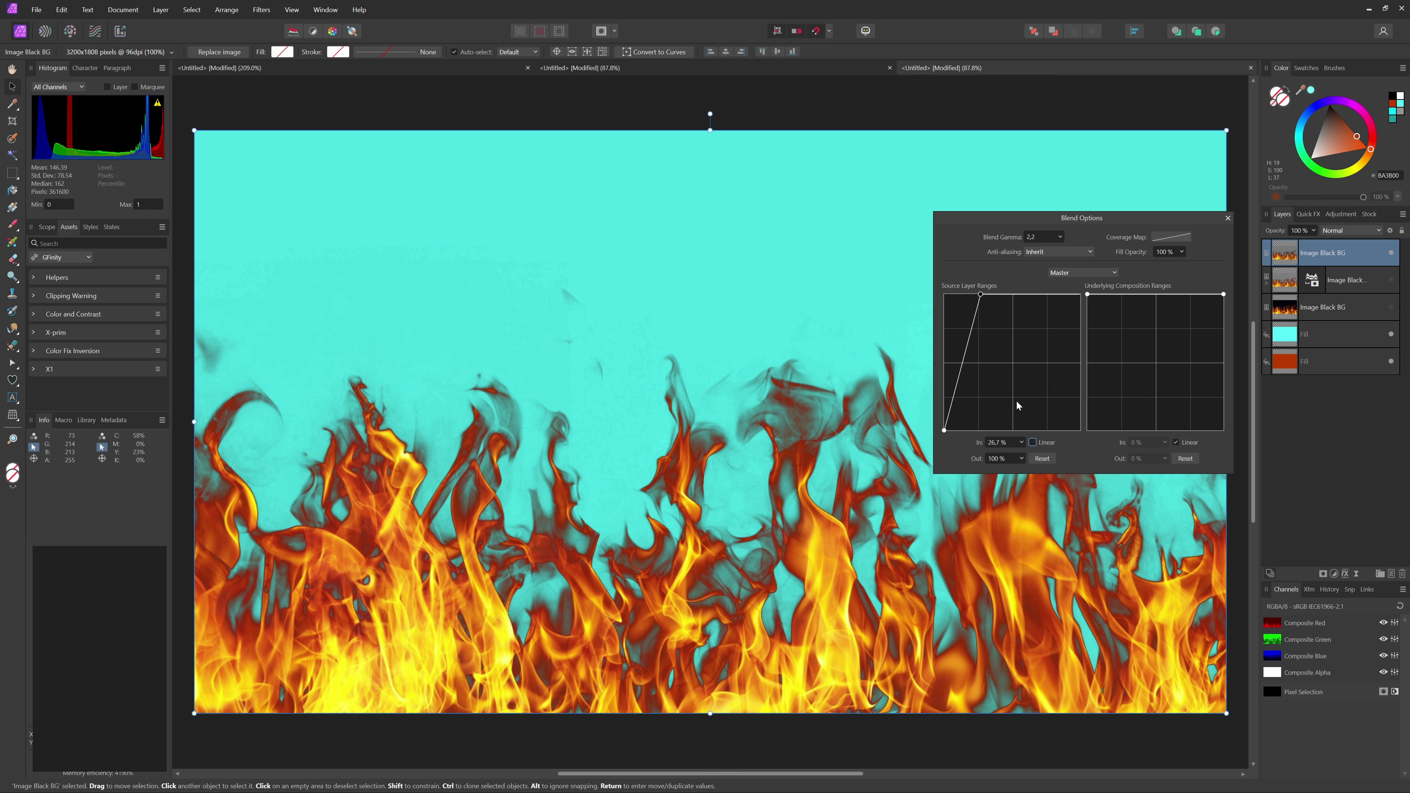
{"action": "left_click", "coordinate": [962, 370]}
{"action": "mouse_move", "coordinate": [962, 369]}
{"action": "left_mouse_down"}
{"action": "mouse_move", "coordinate": [960, 384]}
{"action": "mouse_move", "coordinate": [968, 303]}
{"action": "mouse_move", "coordinate": [969, 362]}
{"action": "left_mouse_up"}
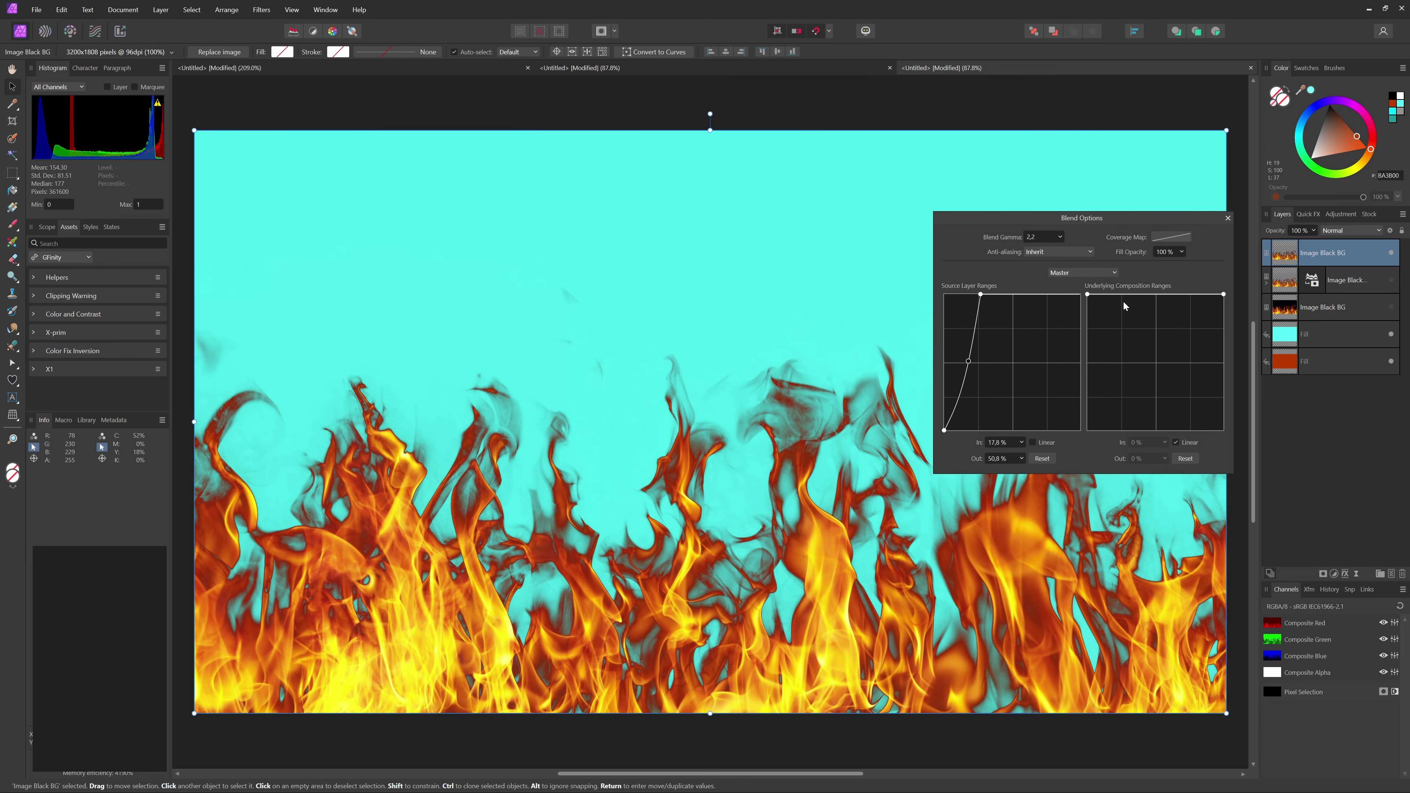
{"action": "left_click", "coordinate": [1228, 217]}
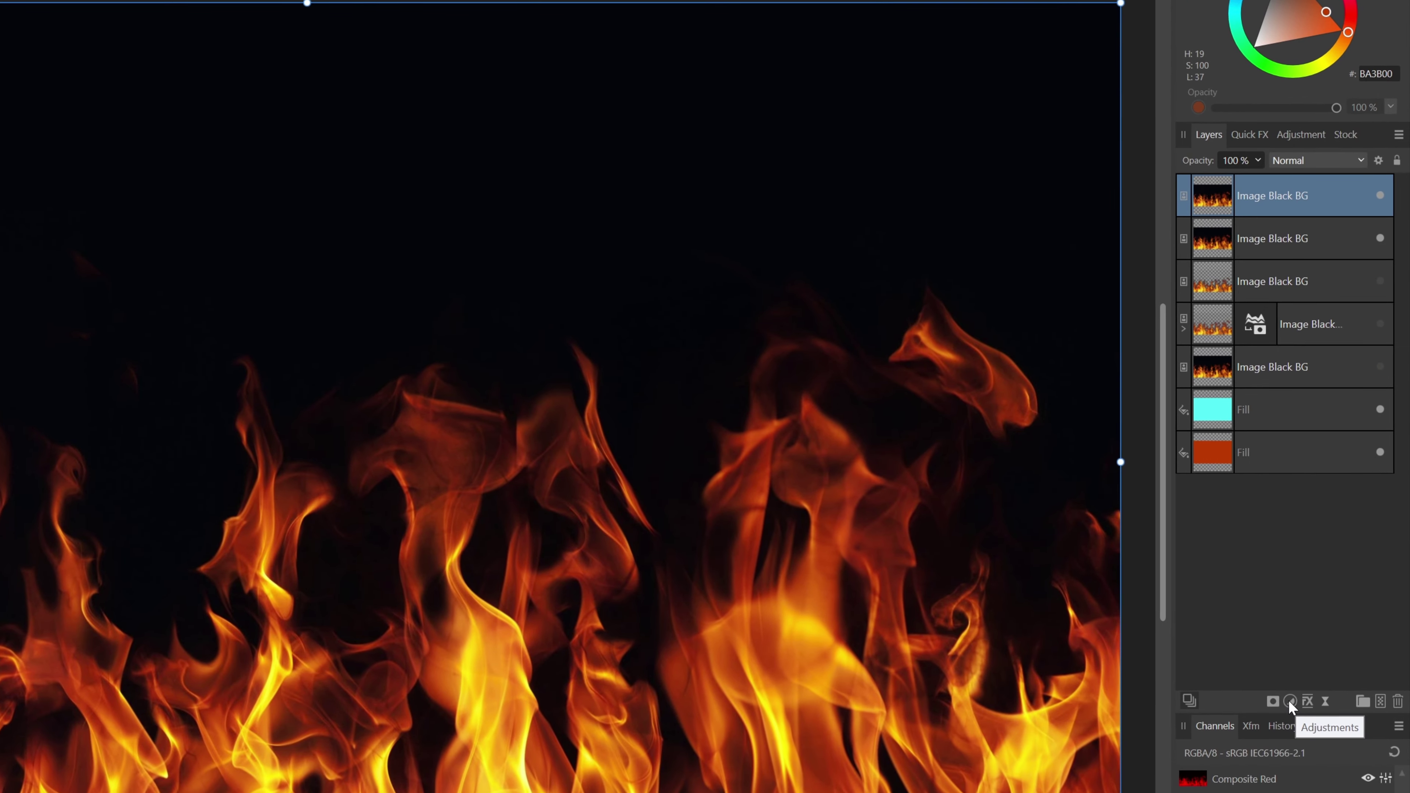
Add a Black and White adjustment with Red, Yellow, Green, Cyan and Magenta at 300% and Blue at -200%.
{"action": "left_click", "coordinate": [1335, 574]}
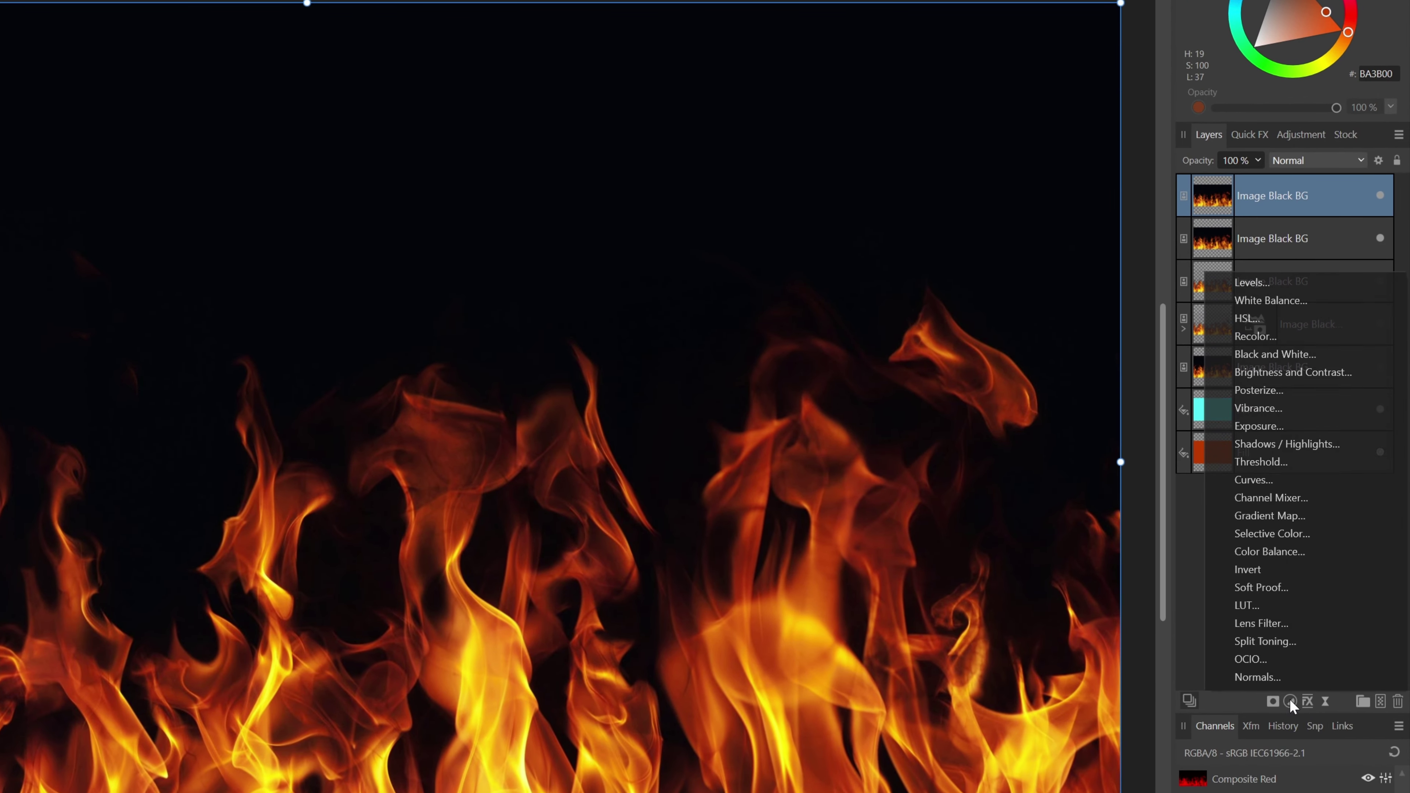
{"action": "left_click", "coordinate": [1271, 355]}
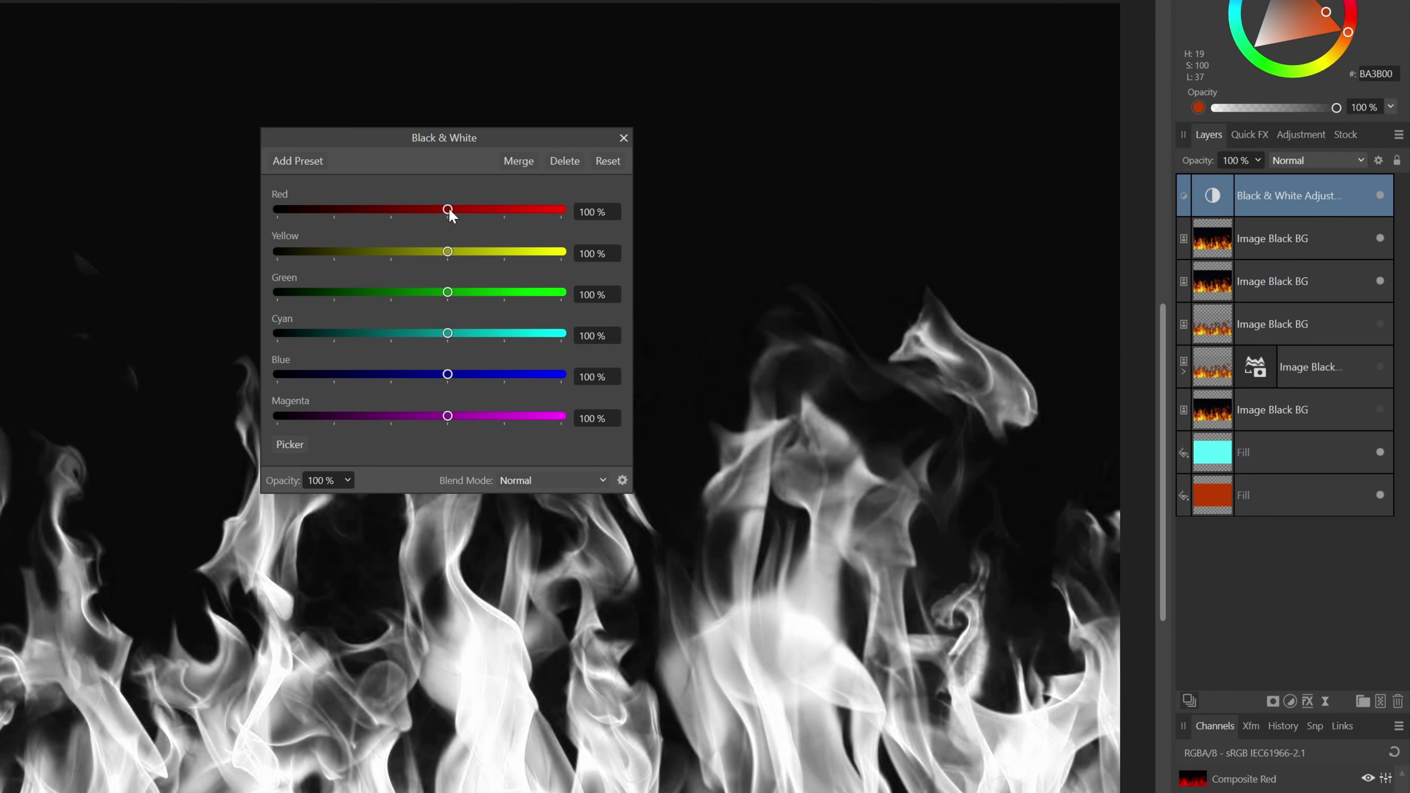
{"action": "left_click_drag", "start_coordinate": [449, 210], "coordinate": [600, 213]}
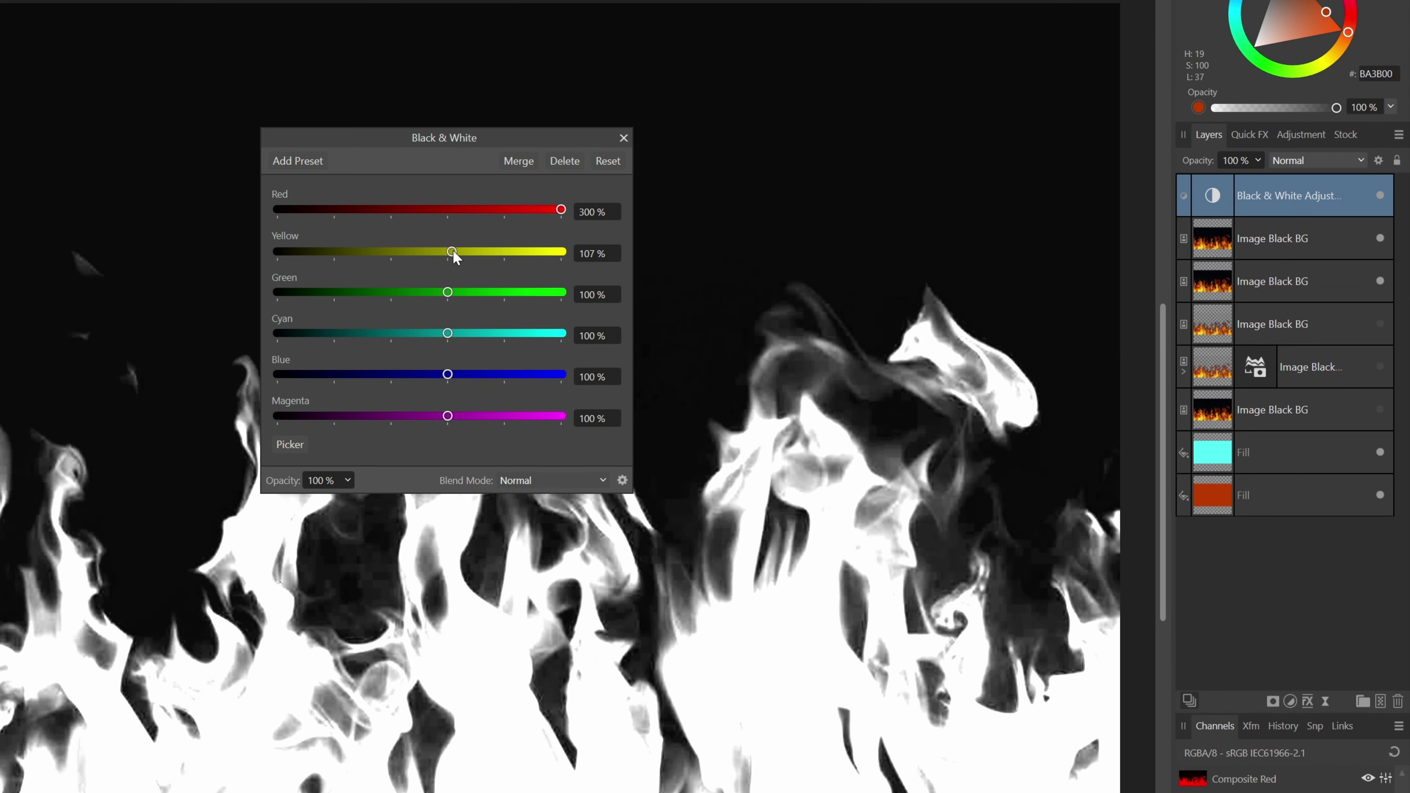
{"action": "left_click_drag", "start_coordinate": [452, 252], "coordinate": [569, 277]}
{"action": "left_click_drag", "start_coordinate": [448, 292], "coordinate": [661, 304]}
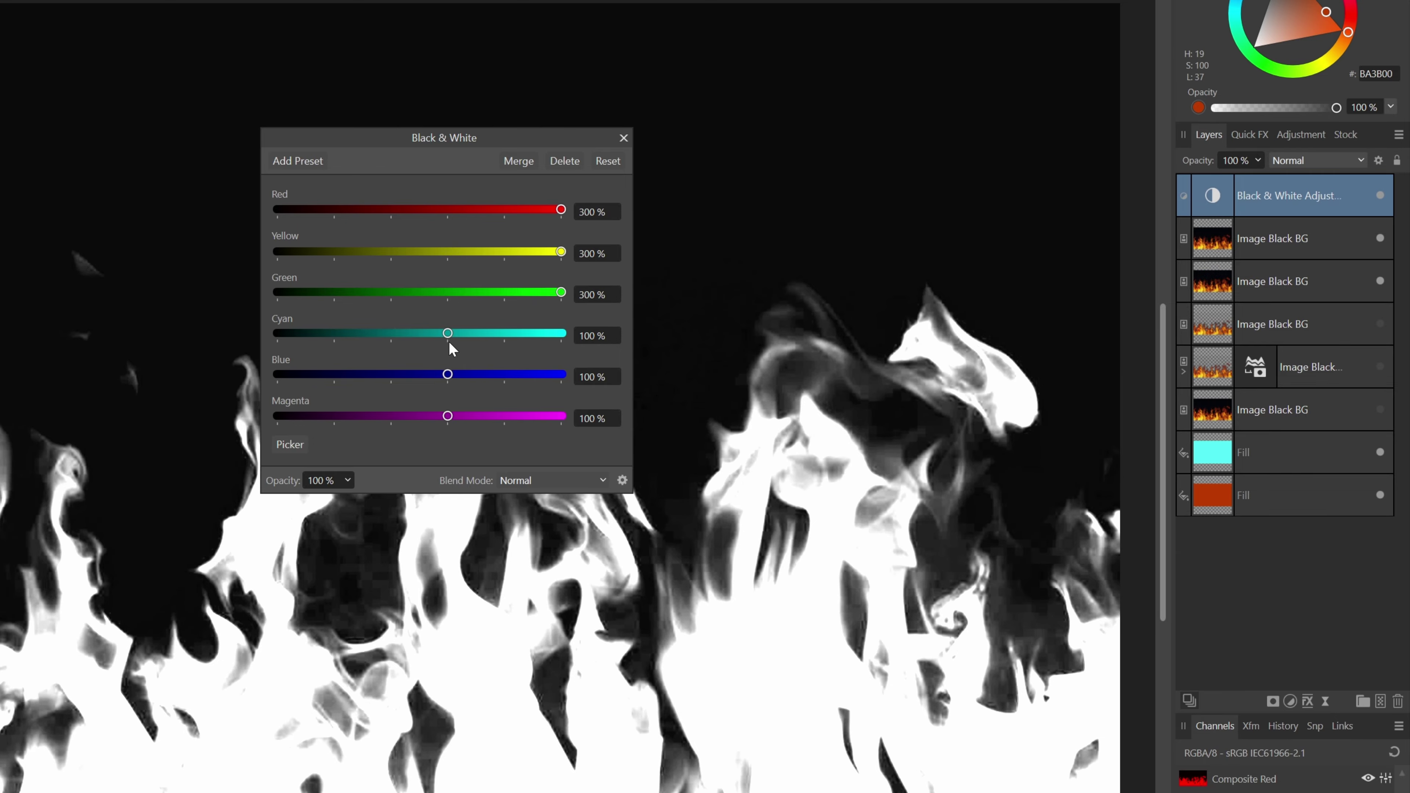
{"action": "left_click_drag", "start_coordinate": [448, 334], "coordinate": [620, 337]}
{"action": "left_click_drag", "start_coordinate": [448, 376], "coordinate": [579, 386]}
{"action": "left_click_drag", "start_coordinate": [448, 416], "coordinate": [643, 428]}
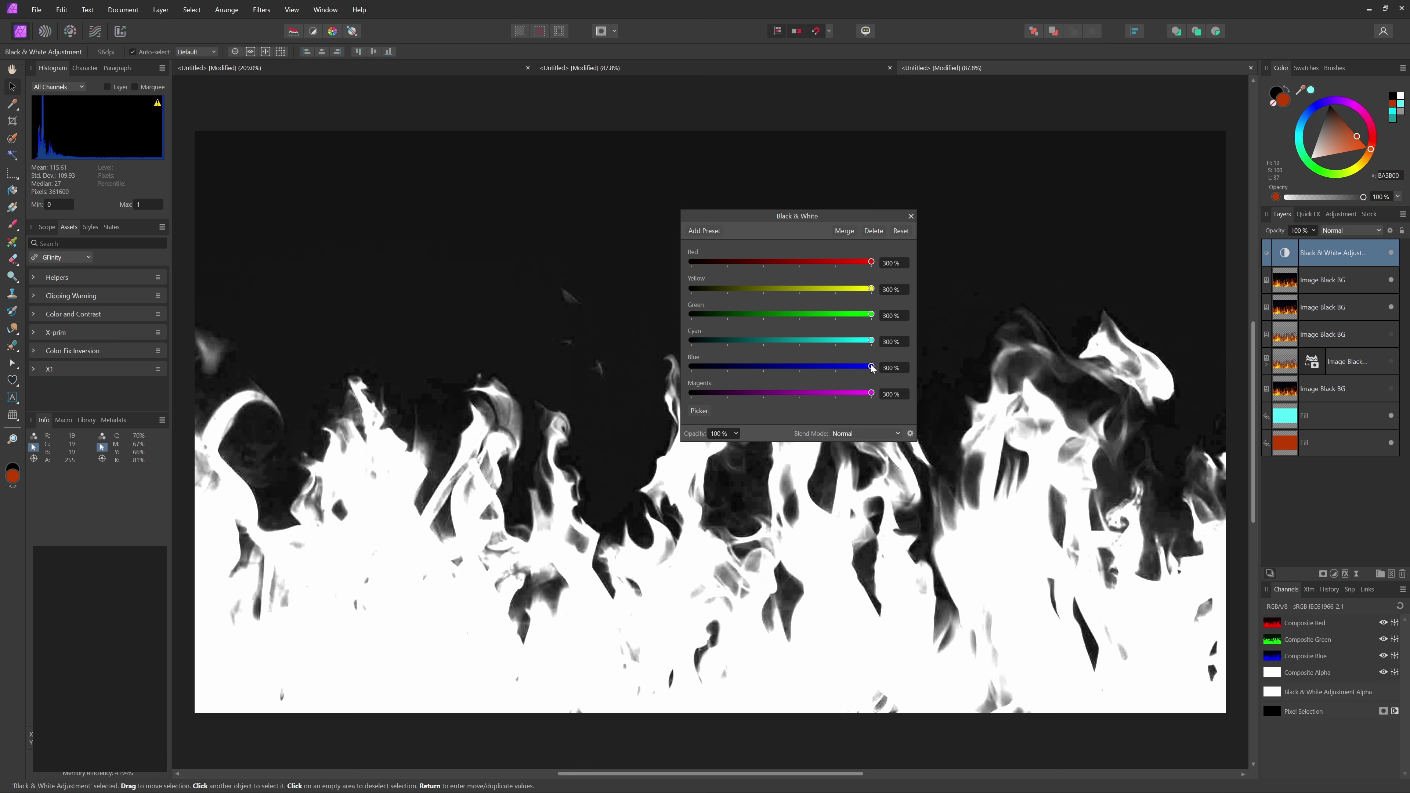
{"action": "left_click_drag", "start_coordinate": [872, 369], "coordinate": [692, 368]}
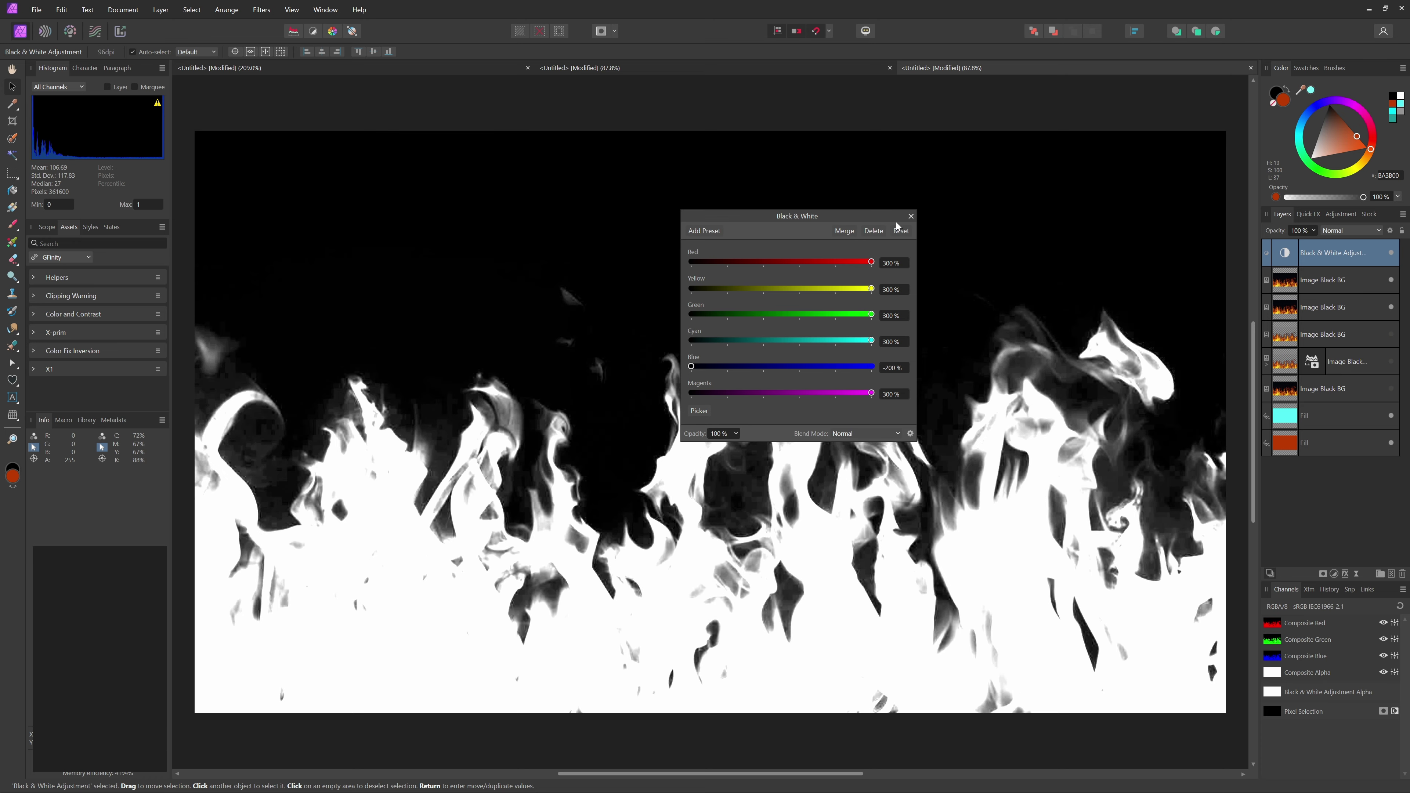
{"action": "left_click", "coordinate": [910, 215]}
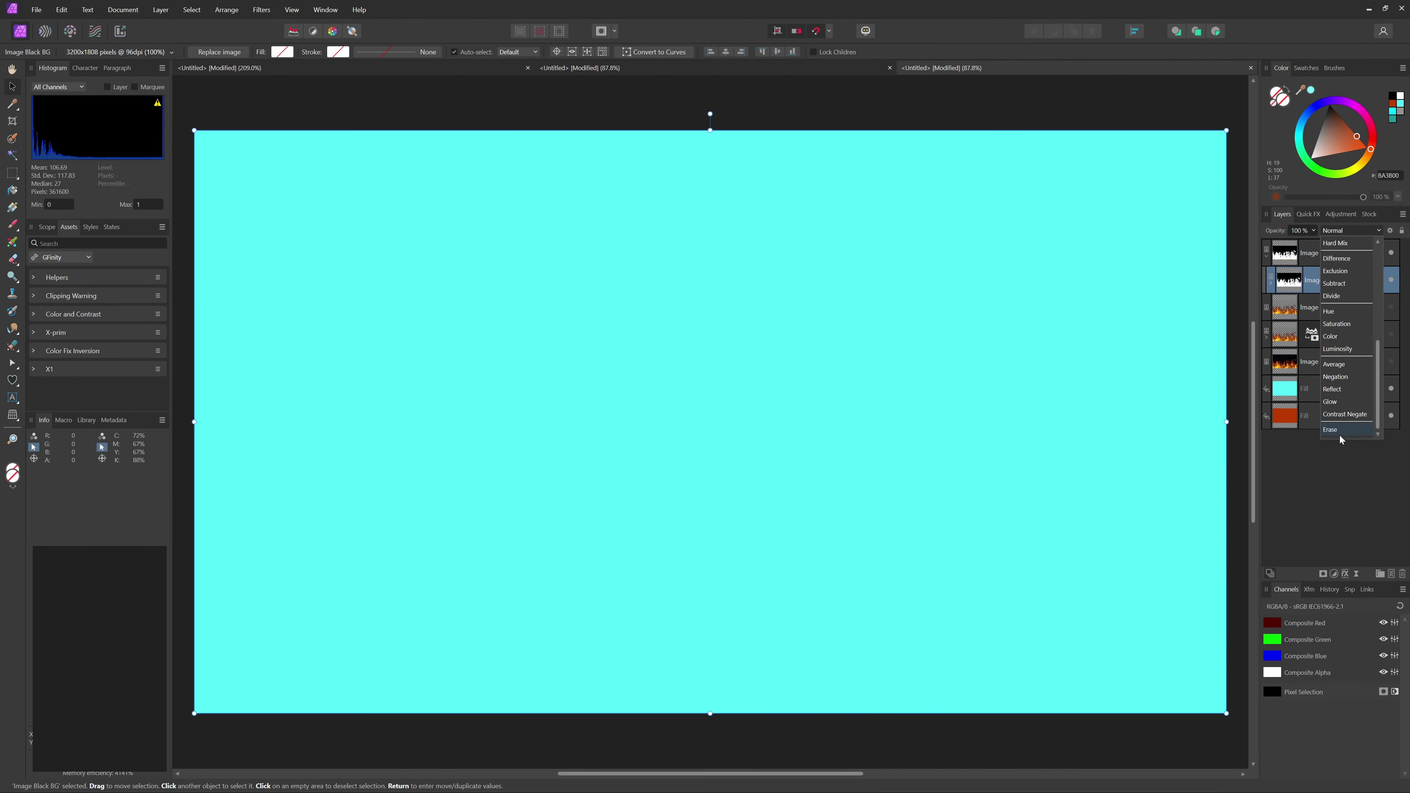
Set the nested black-and-white image layer to Erase, with its source layer range falling to 0% output at 100% input.
{"action": "left_click", "coordinate": [1335, 446]}
{"action": "left_click", "coordinate": [1390, 231]}
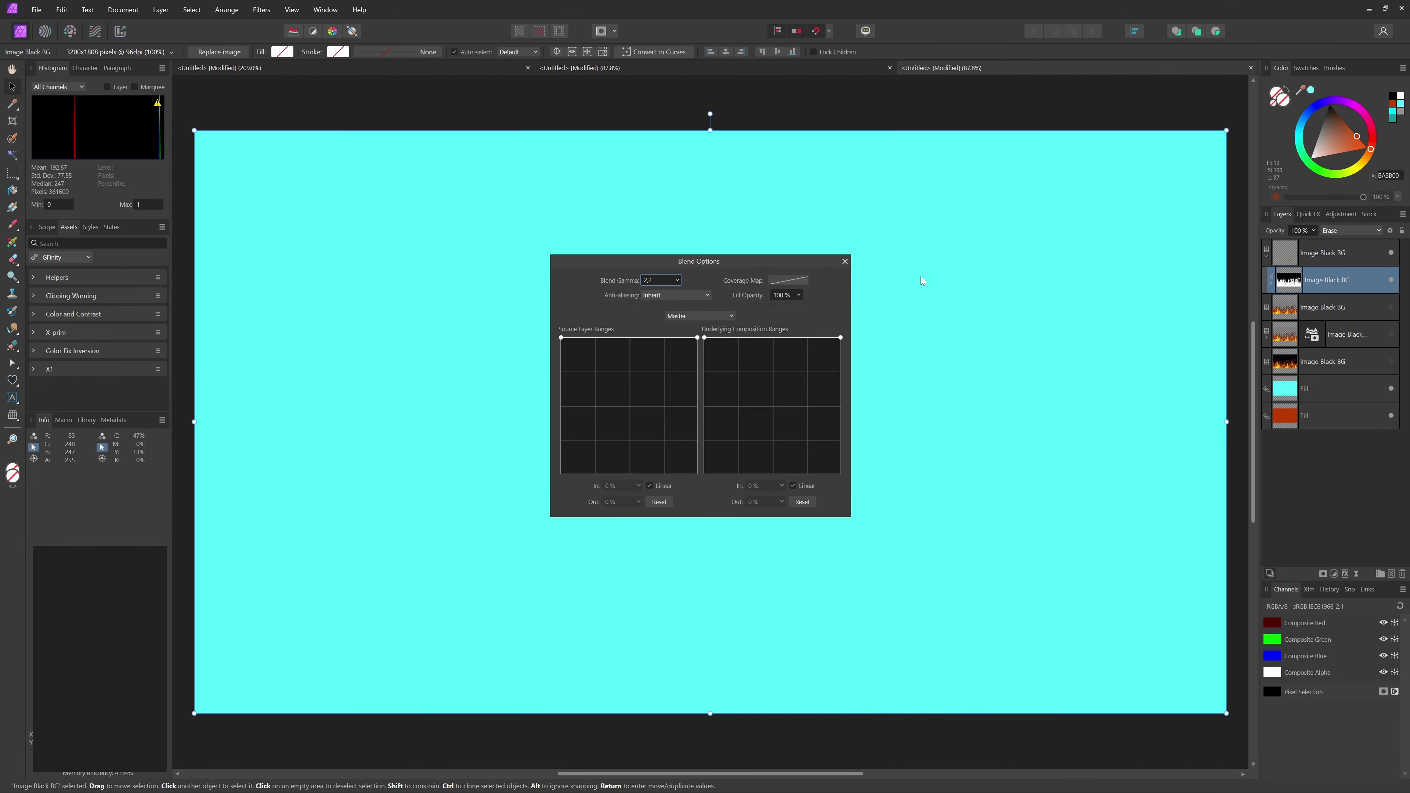
{"action": "left_click_drag", "start_coordinate": [698, 338], "coordinate": [697, 473]}
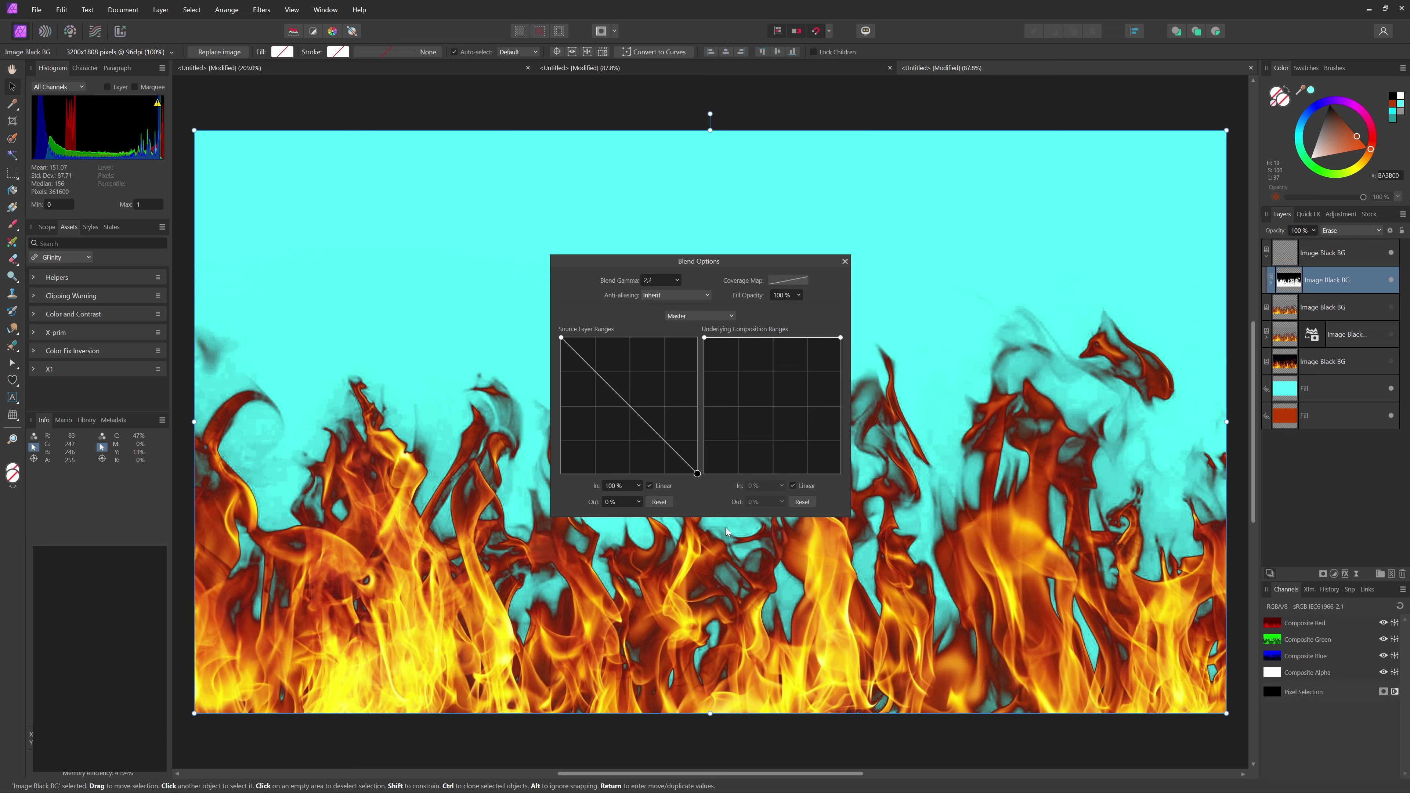
Close the blend options and fine-tune the color percentages of the nested image's Black and White adjustment.
{"action": "left_click", "coordinate": [844, 262]}
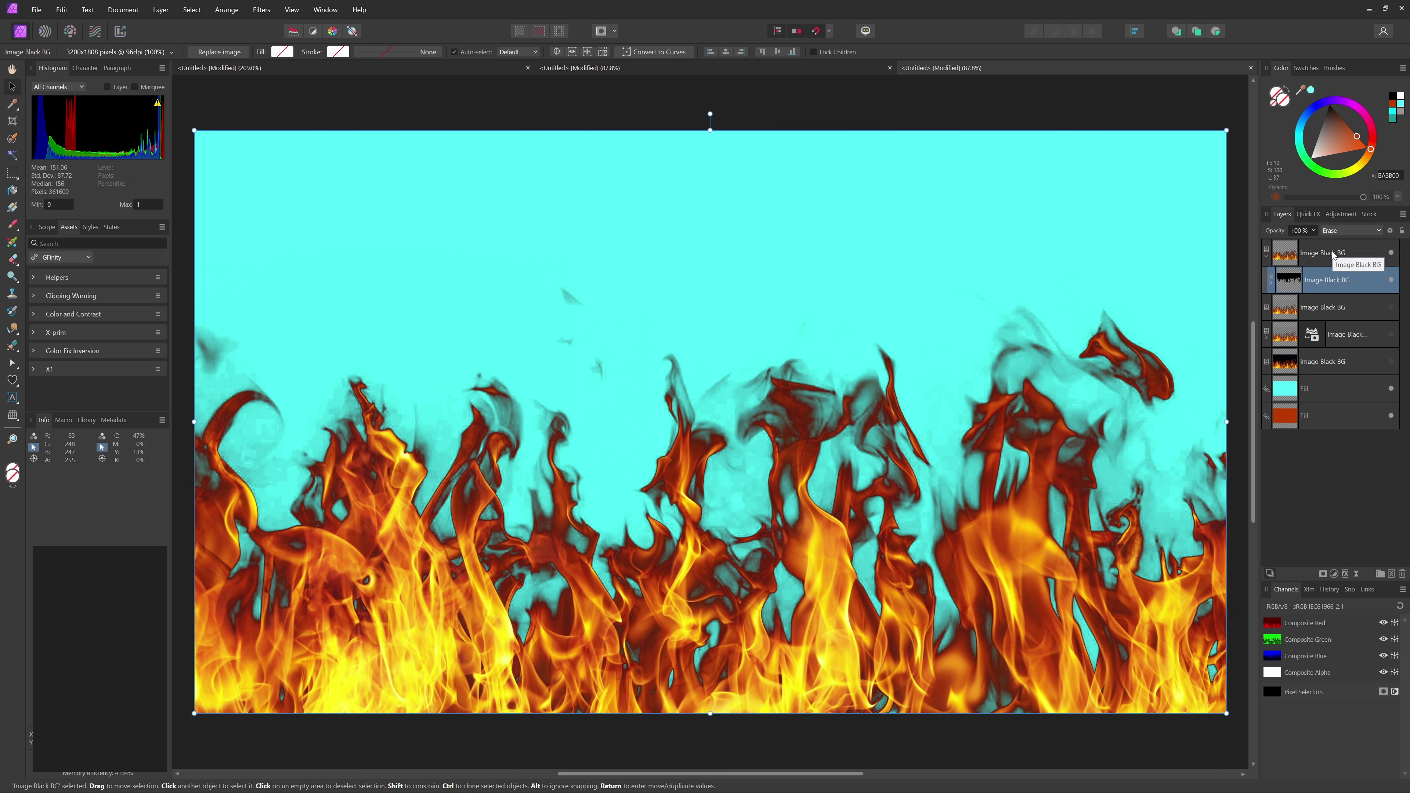
{"action": "left_click", "coordinate": [1272, 283]}
{"action": "left_click", "coordinate": [1294, 308]}
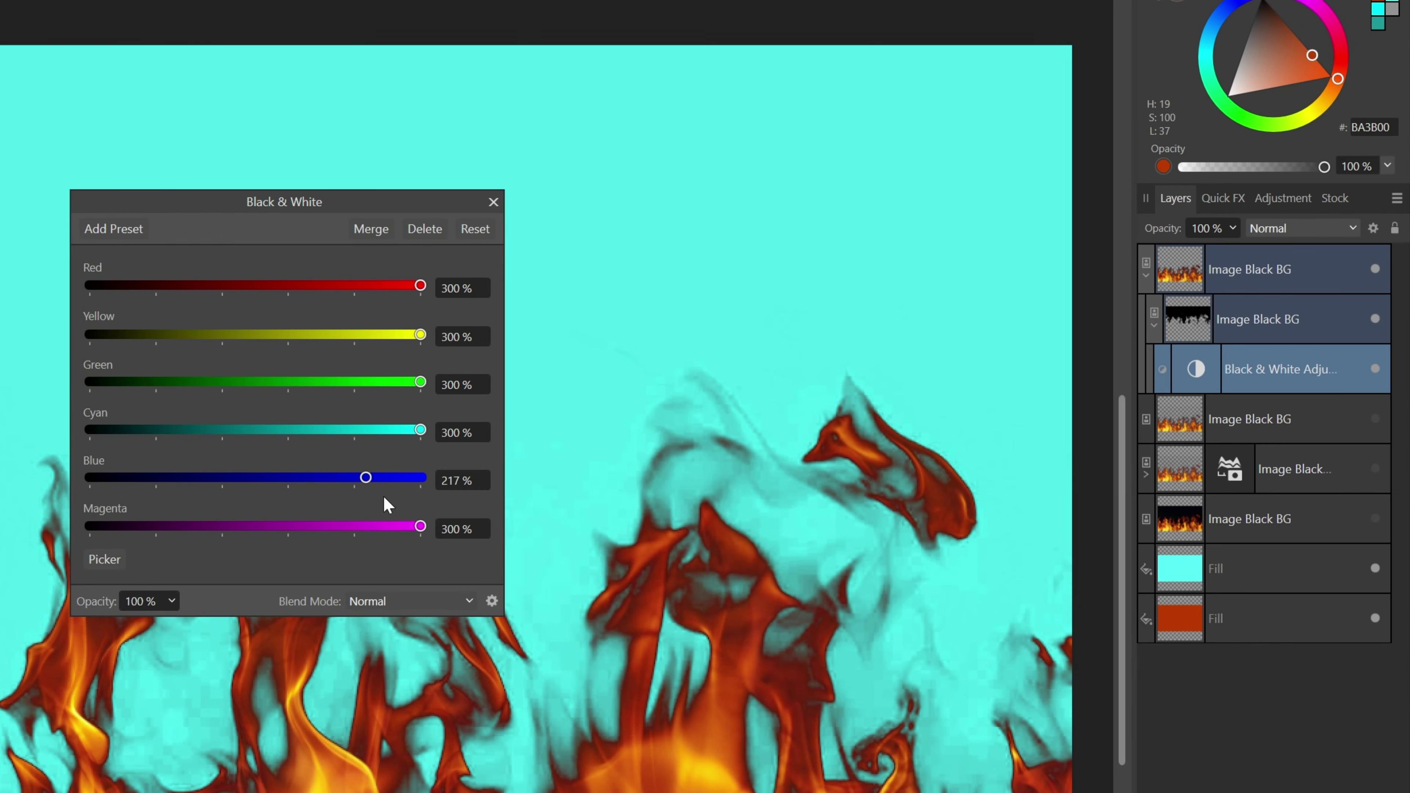
{"action": "left_click_drag", "start_coordinate": [366, 477], "coordinate": [64, 478]}
{"action": "left_click_drag", "start_coordinate": [420, 526], "coordinate": [89, 526]}
{"action": "left_click_drag", "start_coordinate": [420, 335], "coordinate": [466, 353]}
{"action": "mouse_move", "coordinate": [420, 285]}
{"action": "left_mouse_down"}
{"action": "mouse_move", "coordinate": [265, 301]}
{"action": "mouse_move", "coordinate": [420, 301]}
{"action": "left_mouse_up"}
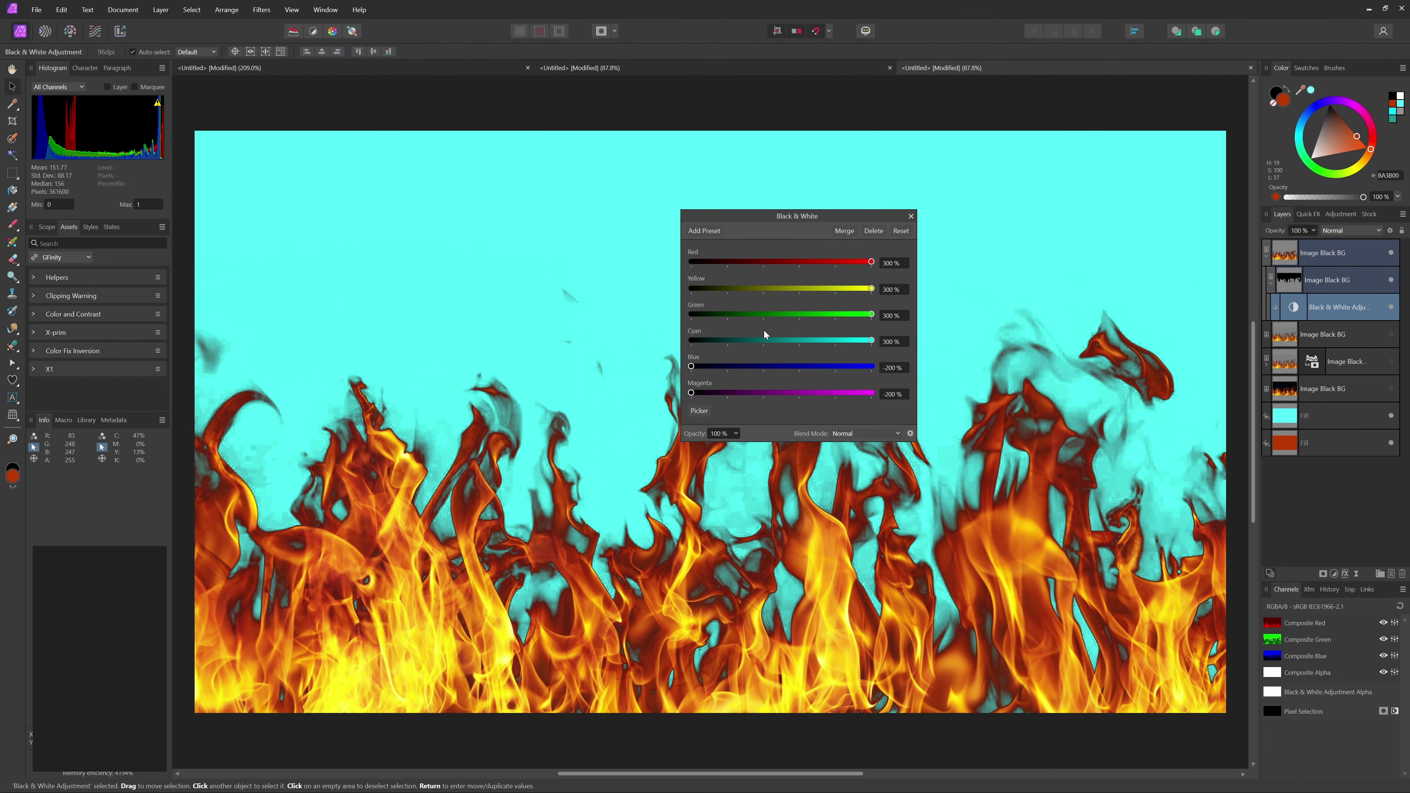
{"action": "left_click", "coordinate": [911, 216]}
Add a cyan (53F8F7) fill layer above the nested black-and-white image and set its blend mode to Luminosity.
{"action": "left_click", "coordinate": [1300, 281]}
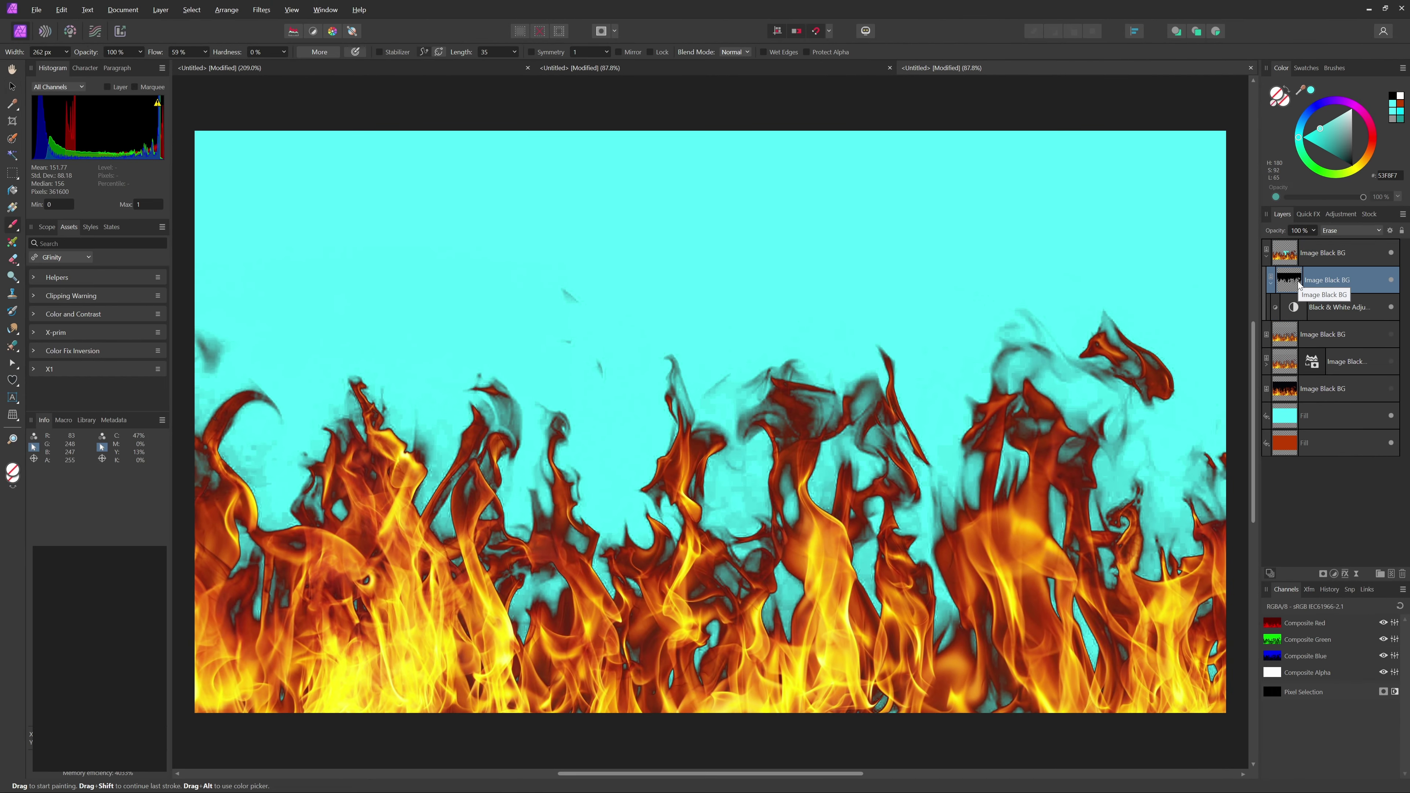
{"action": "key", "text": "alt+shift+f"}
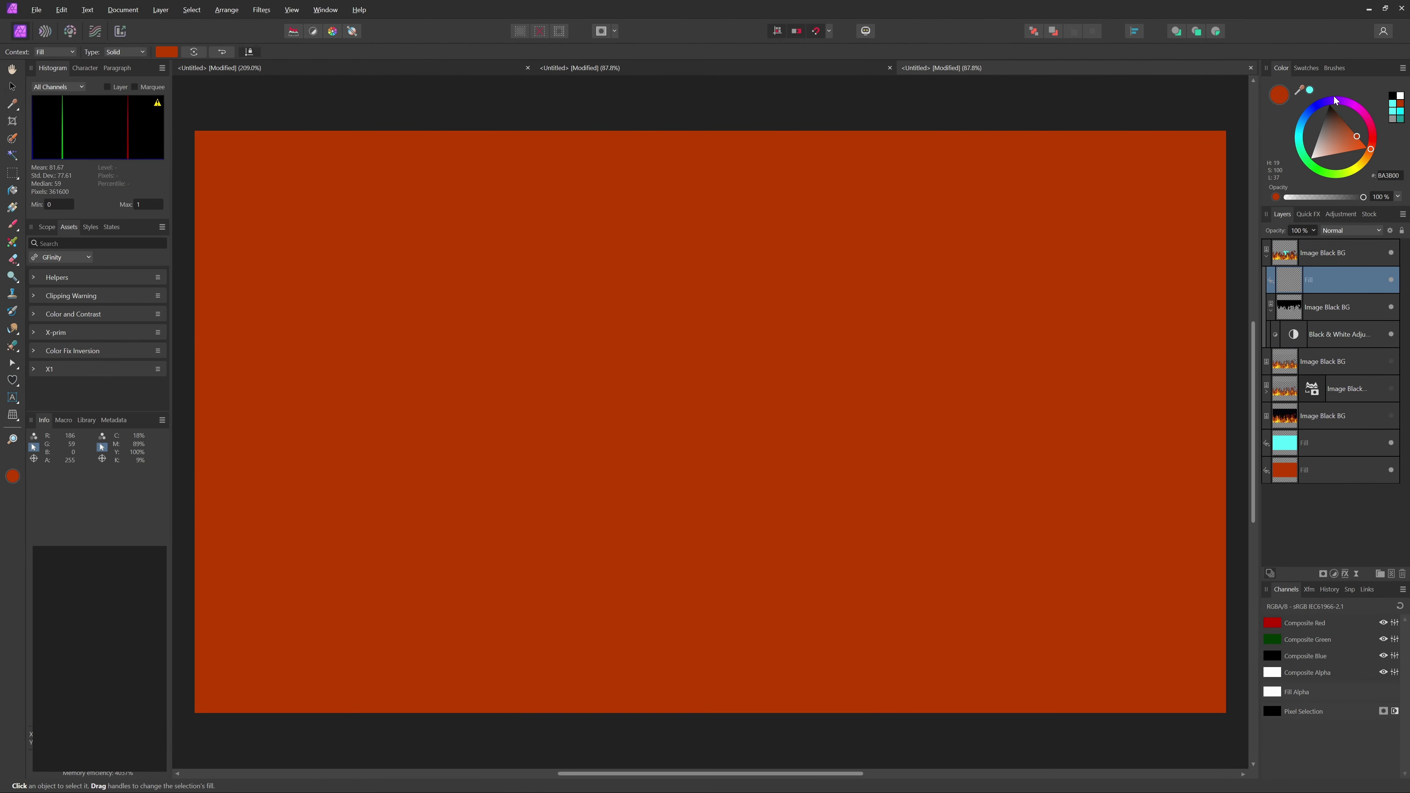
{"action": "left_click", "coordinate": [1310, 90]}
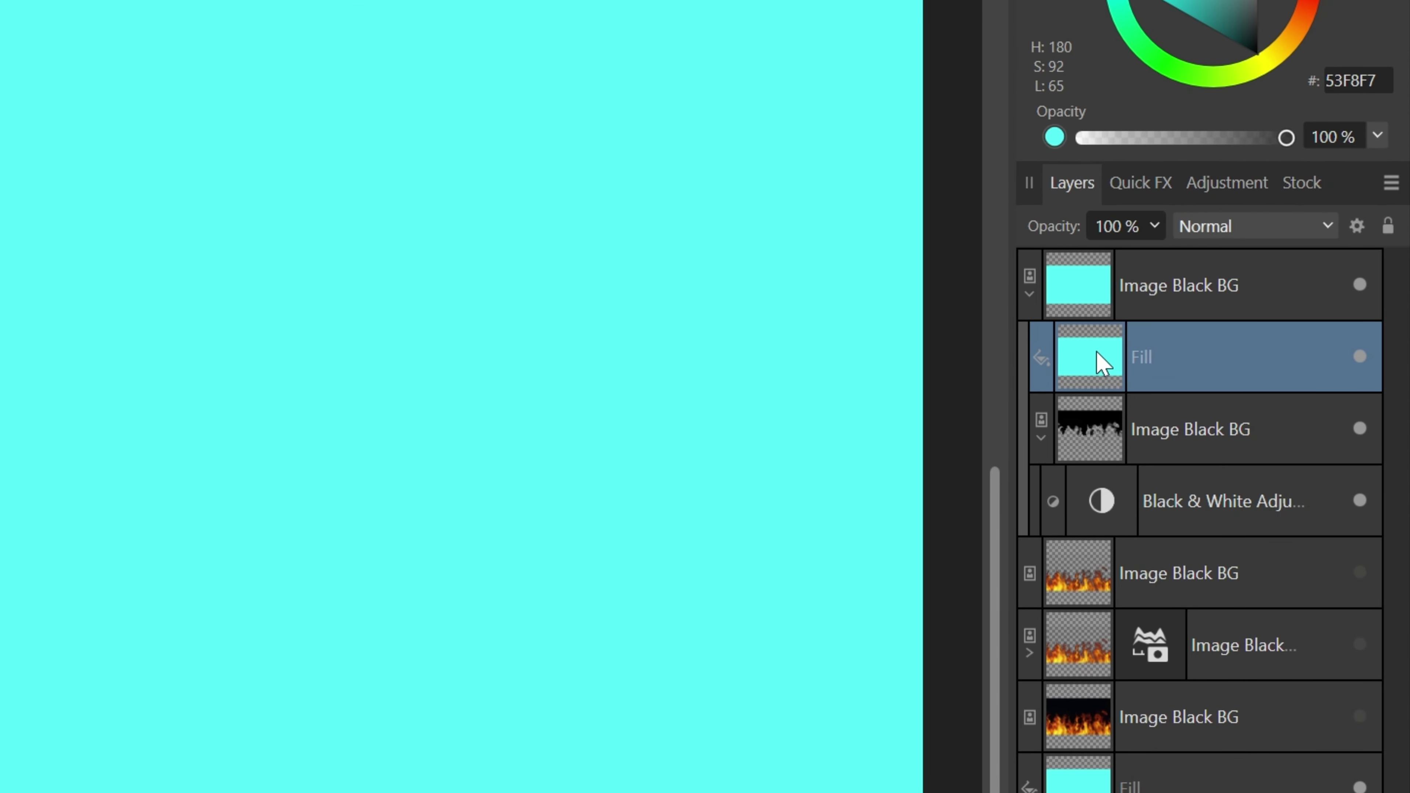
{"action": "left_click", "coordinate": [1253, 226]}
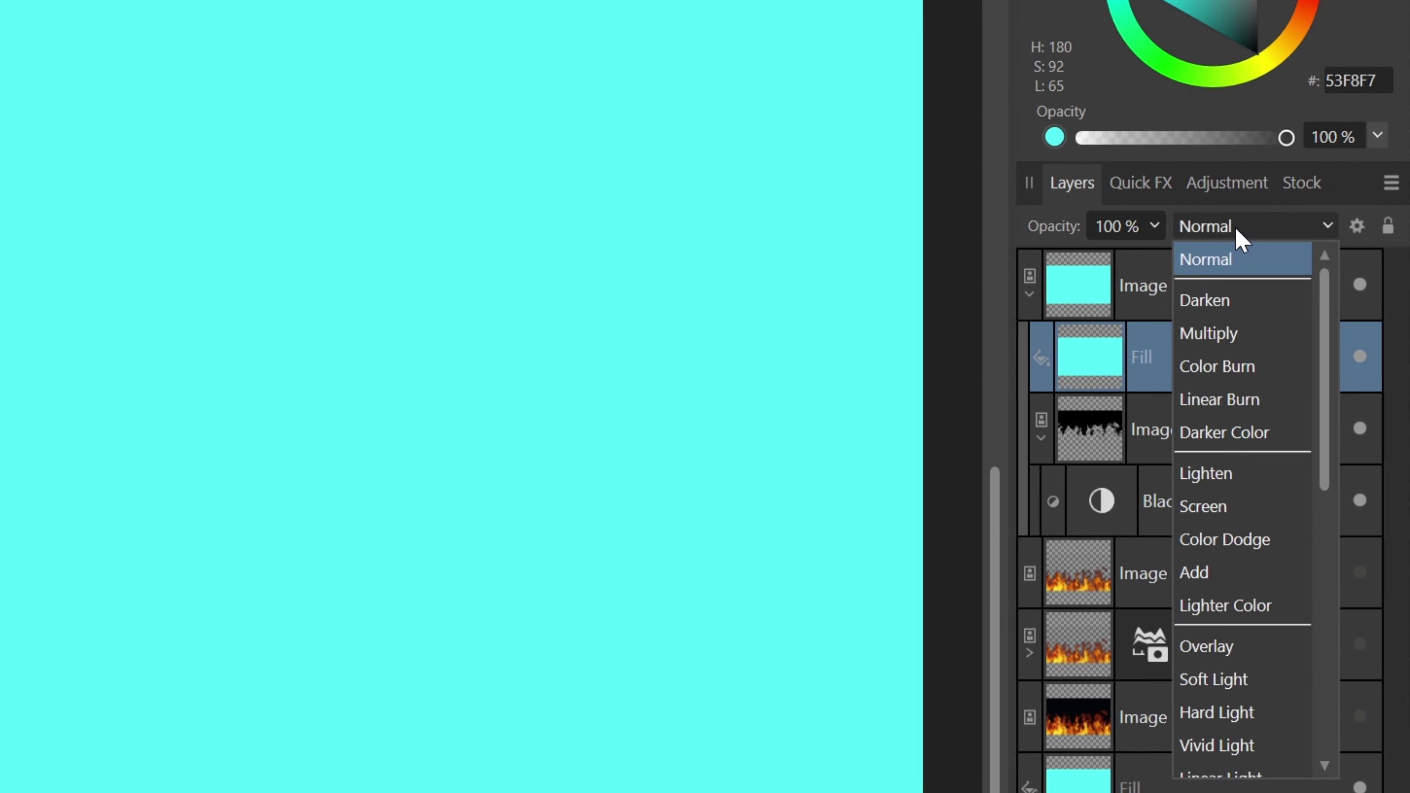
{"action": "scroll", "coordinate": [1241, 646], "scroll_direction": "down", "scroll_amount": 3}
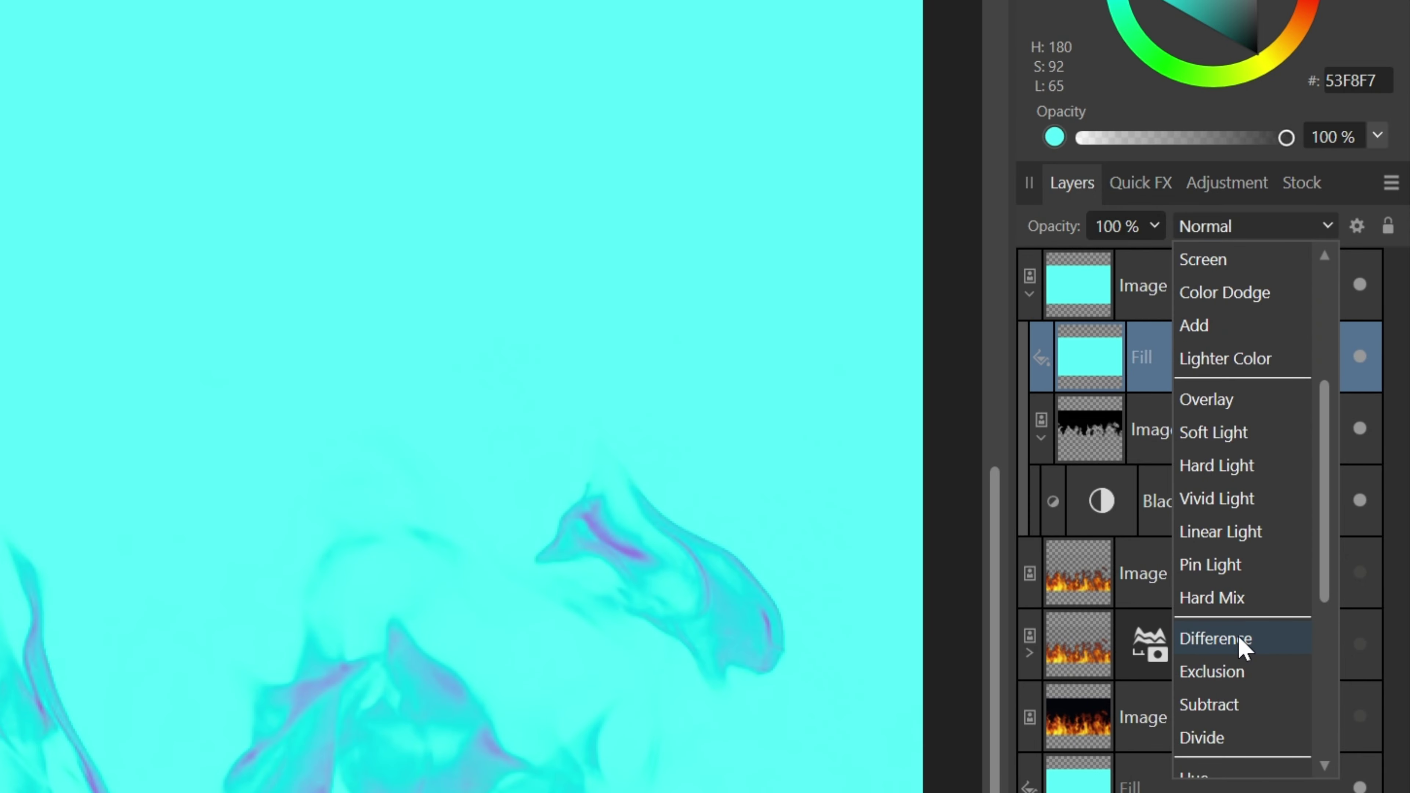
{"action": "scroll", "coordinate": [1244, 661], "scroll_direction": "down", "scroll_amount": 3}
{"action": "left_click", "coordinate": [1246, 601]}
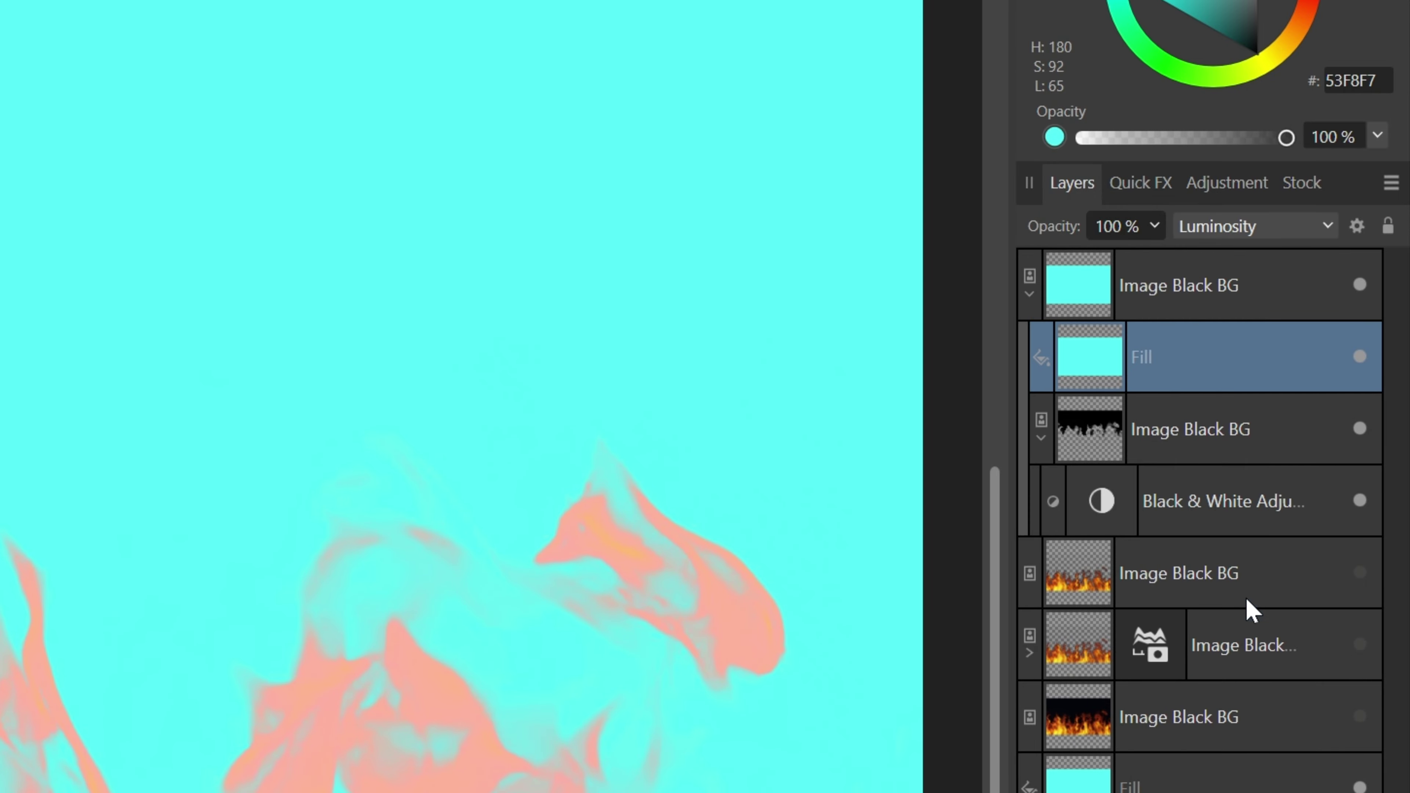
Restrict the cyan fill's underlying composition range to the darkest tones and toggle the fill's visibility to compare.
{"action": "left_click", "coordinate": [1357, 226]}
{"action": "left_click_drag", "start_coordinate": [838, 339], "coordinate": [741, 471]}
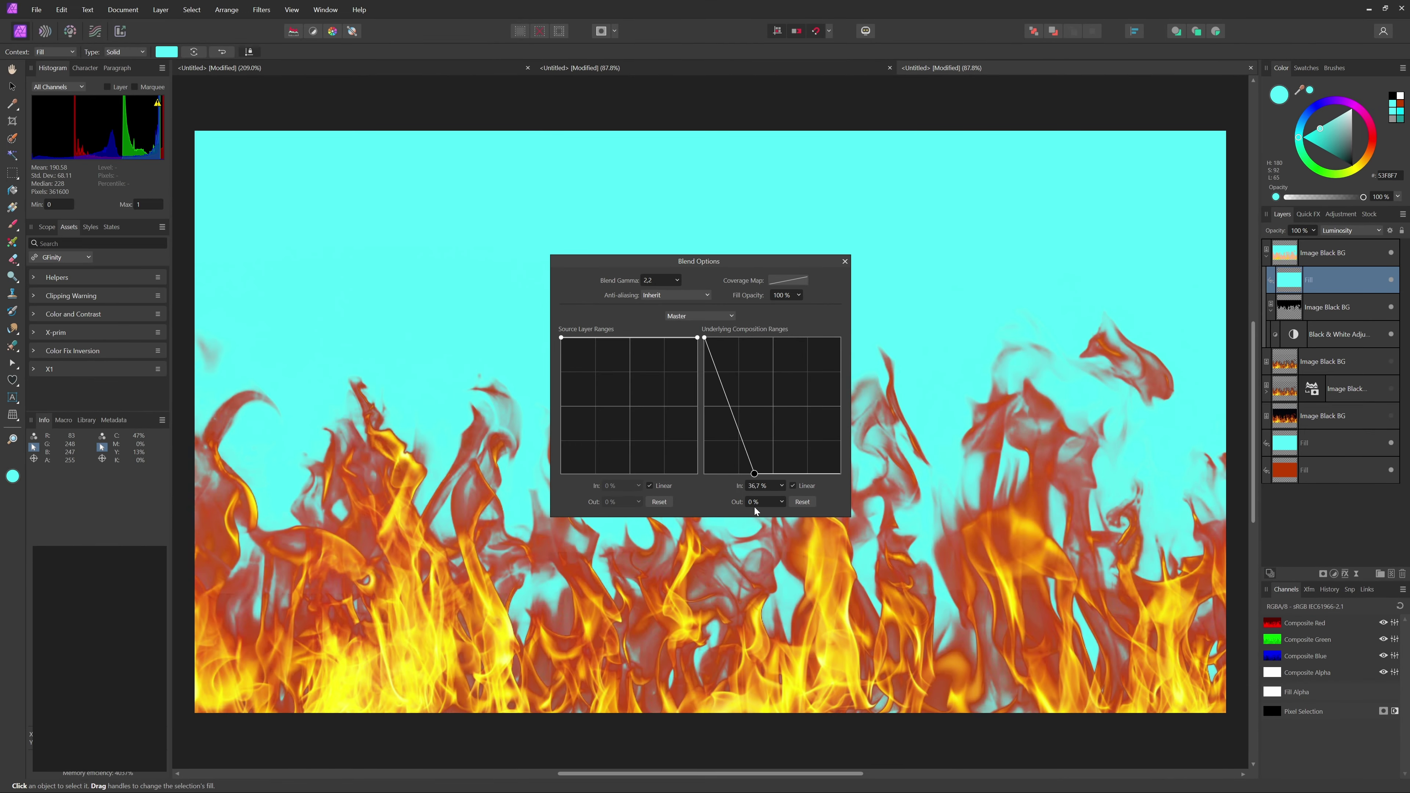
{"action": "left_click", "coordinate": [845, 261]}
{"action": "left_click", "coordinate": [1391, 281]}
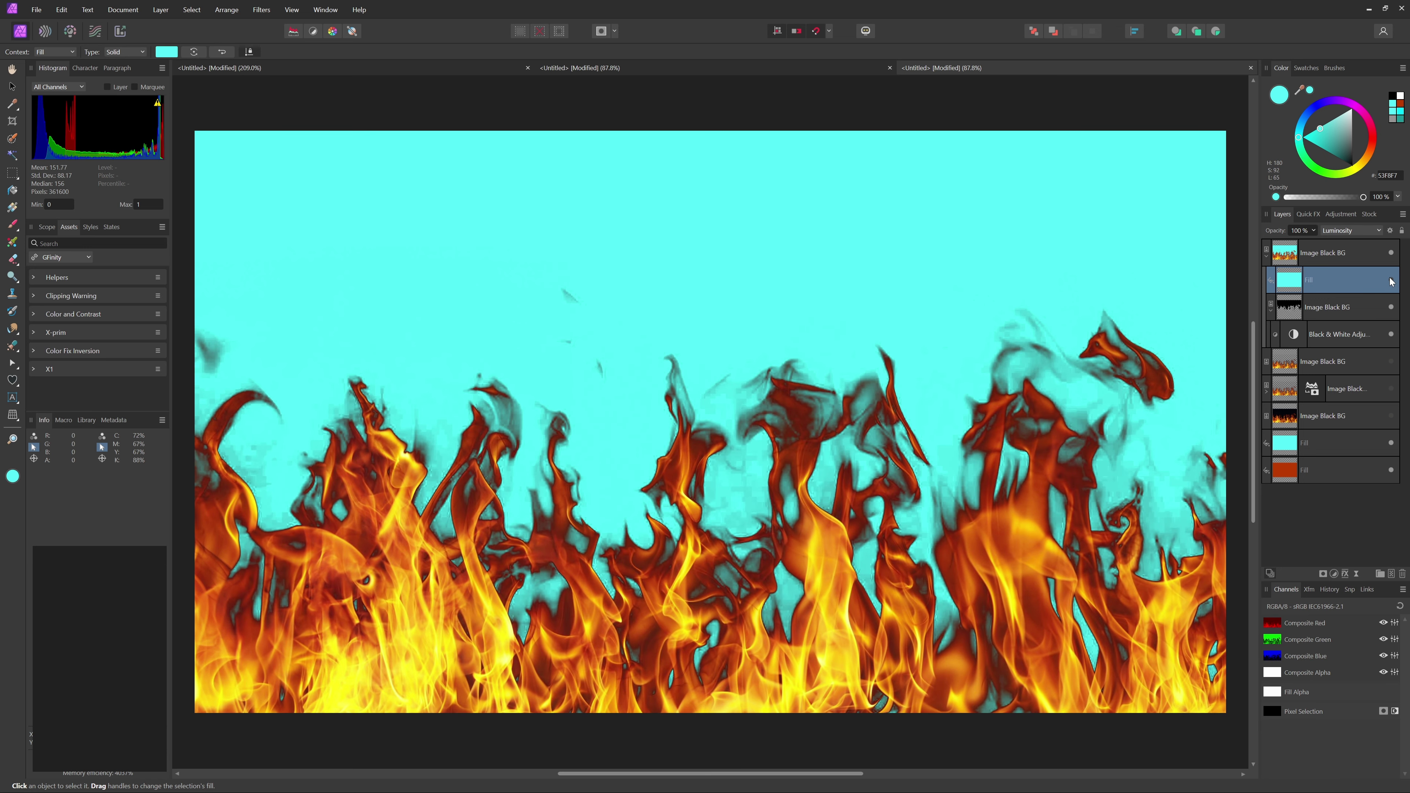
{"action": "left_click", "coordinate": [1391, 280]}
{"action": "left_click", "coordinate": [1391, 280]}
{"action": "left_click", "coordinate": [1391, 280]}
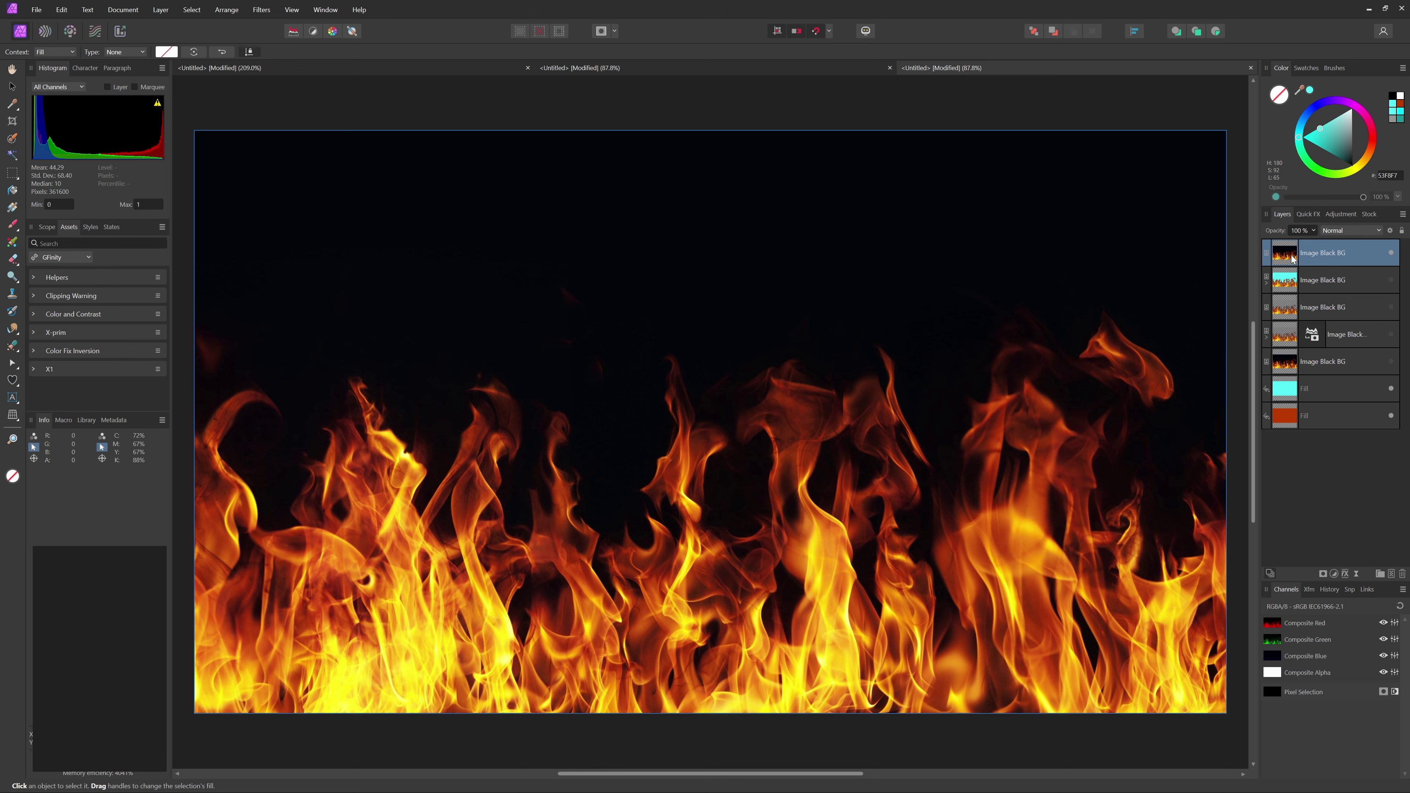
Rasterize and trim the new fire copy, and select its black background by sampled color with the tolerance raised above 15%.
{"action": "right_click", "coordinate": [1286, 260]}
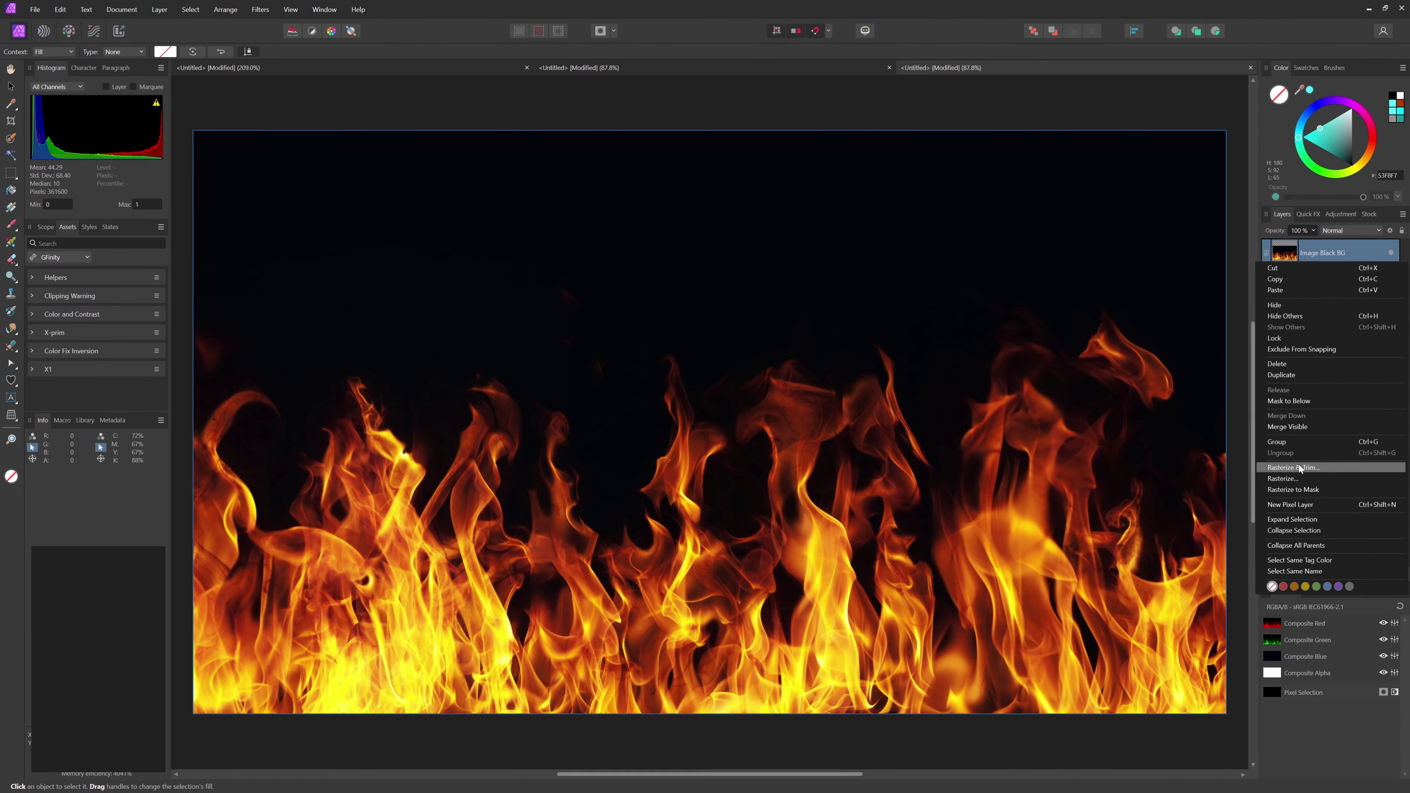
{"action": "left_click", "coordinate": [1208, 662]}
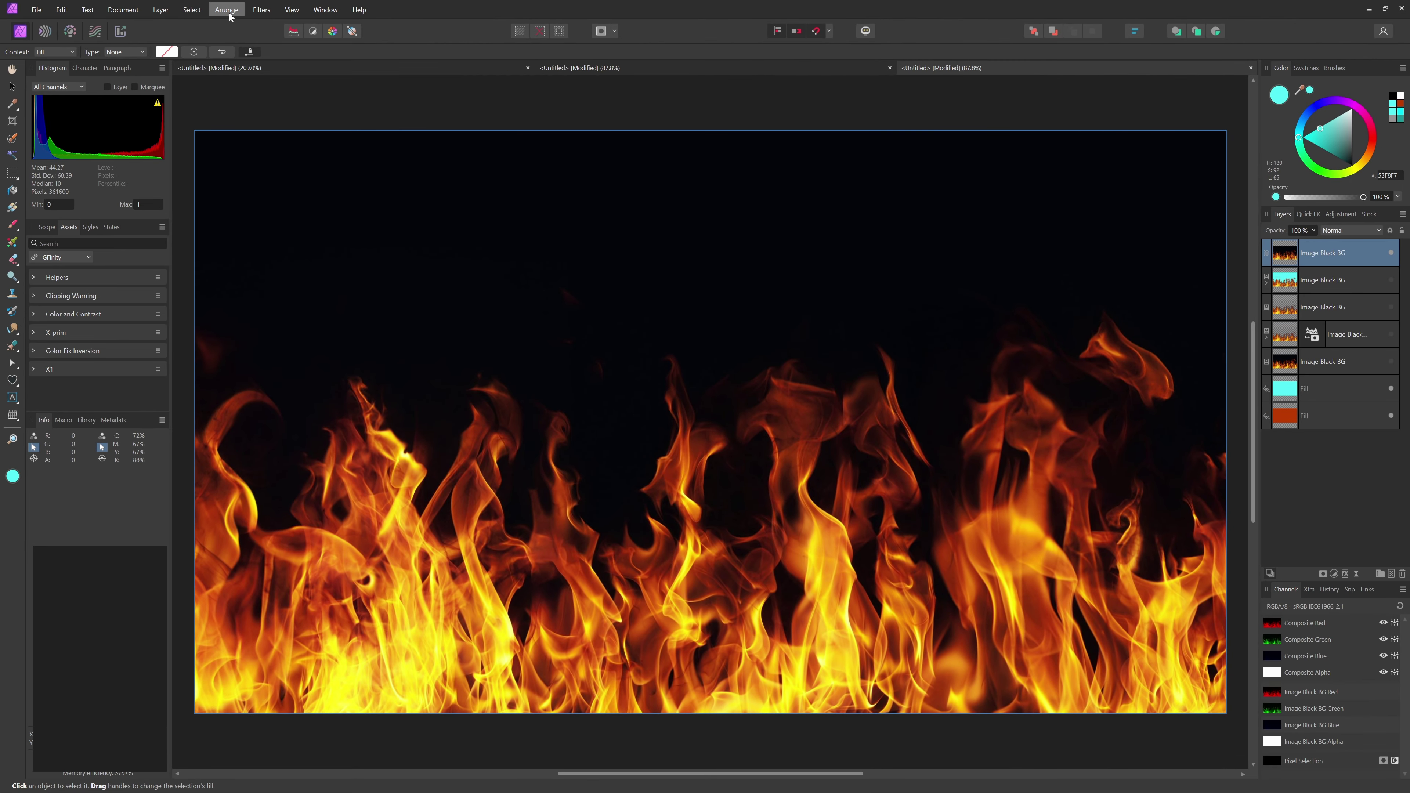
{"action": "left_click", "coordinate": [191, 10]}
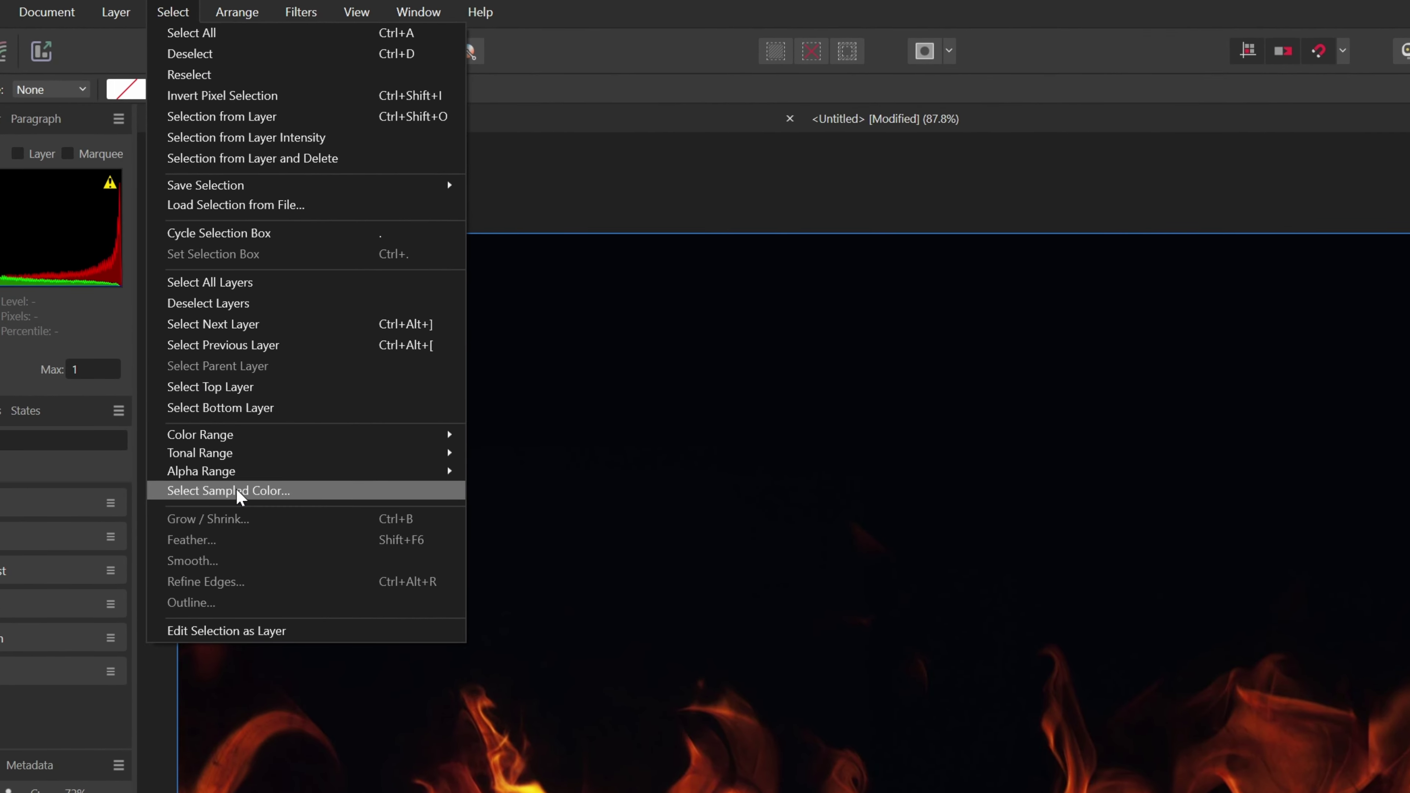
{"action": "left_click", "coordinate": [240, 491]}
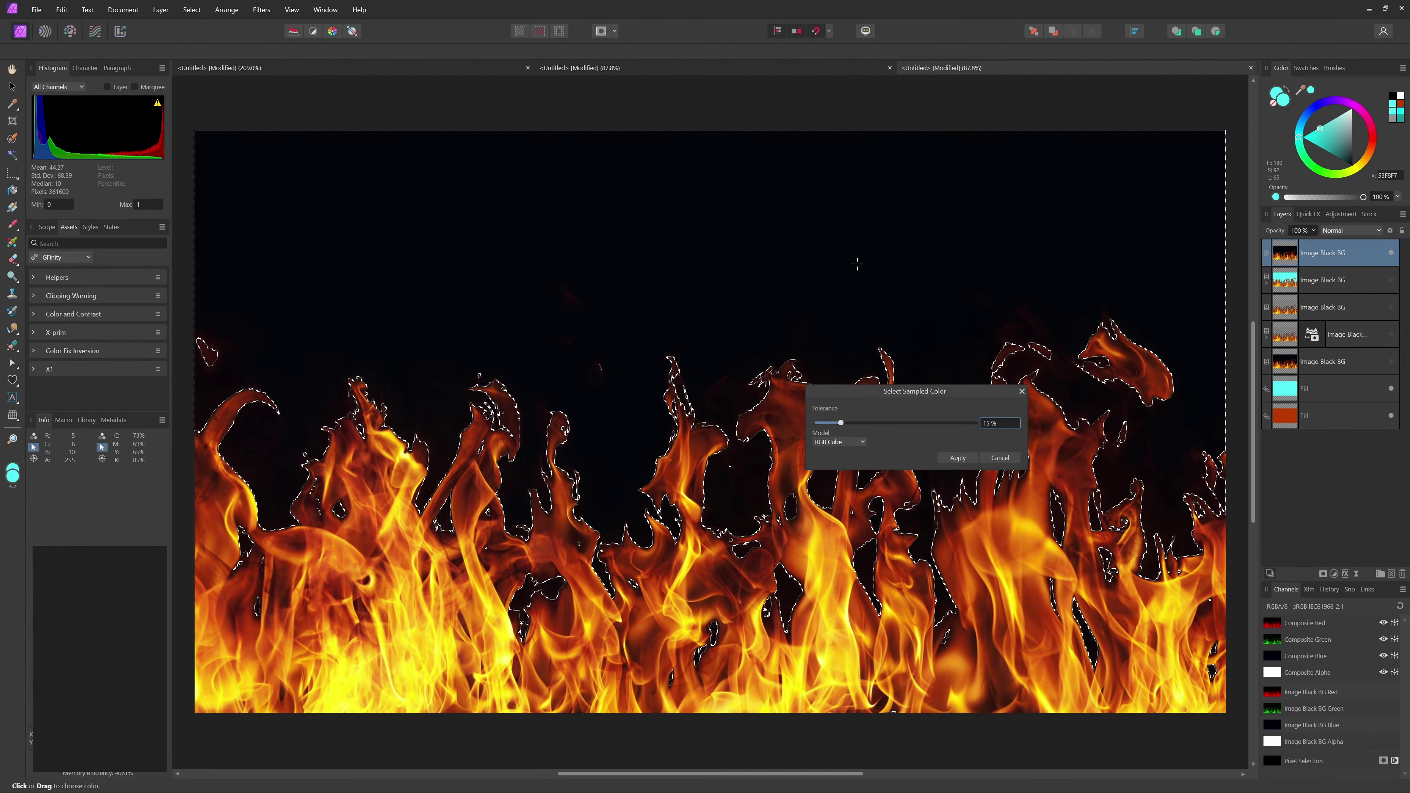
{"action": "left_click_drag", "start_coordinate": [841, 423], "coordinate": [867, 417]}
{"action": "left_click", "coordinate": [958, 457]}
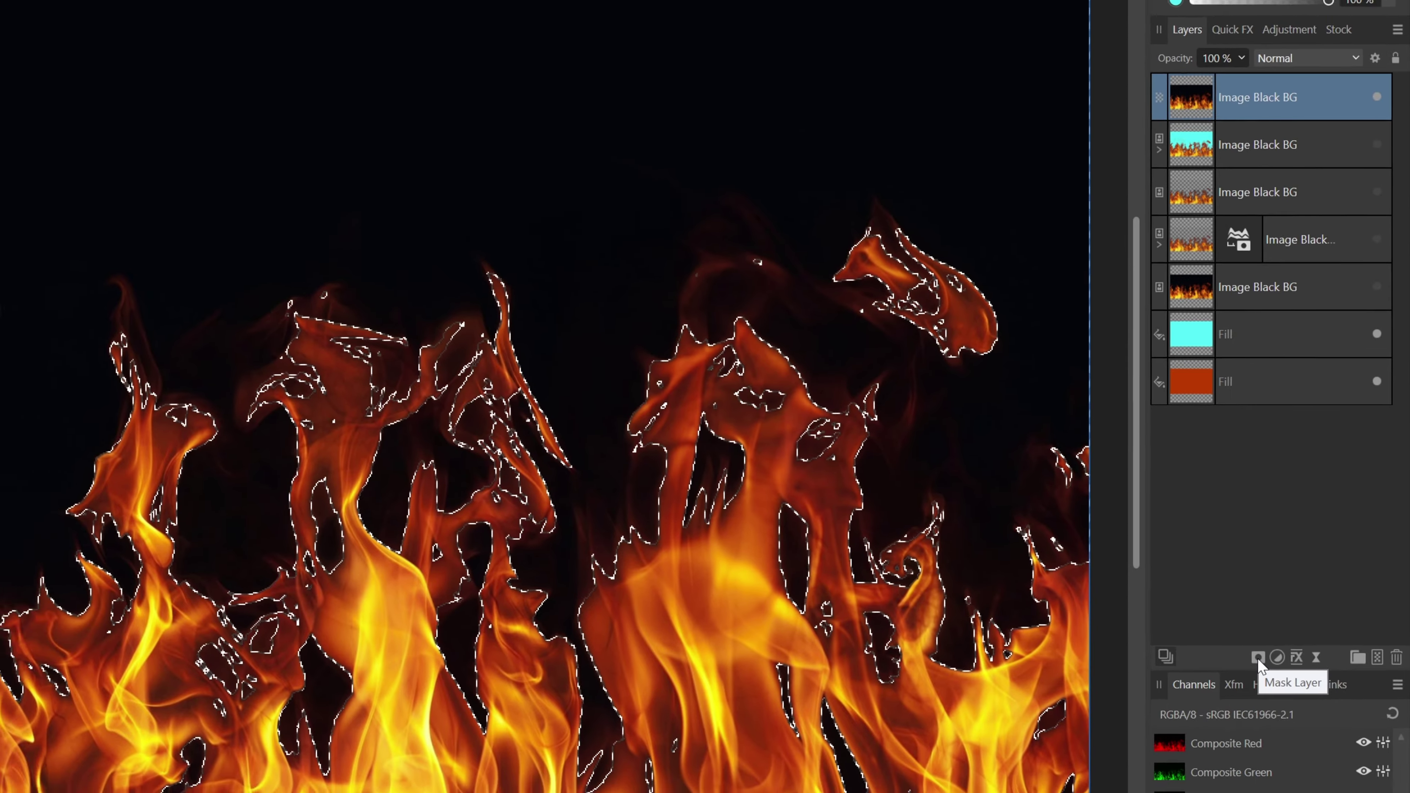
Create a mask on the rasterized fire layer from the selection and invert the mask.
{"action": "left_click", "coordinate": [1251, 668]}
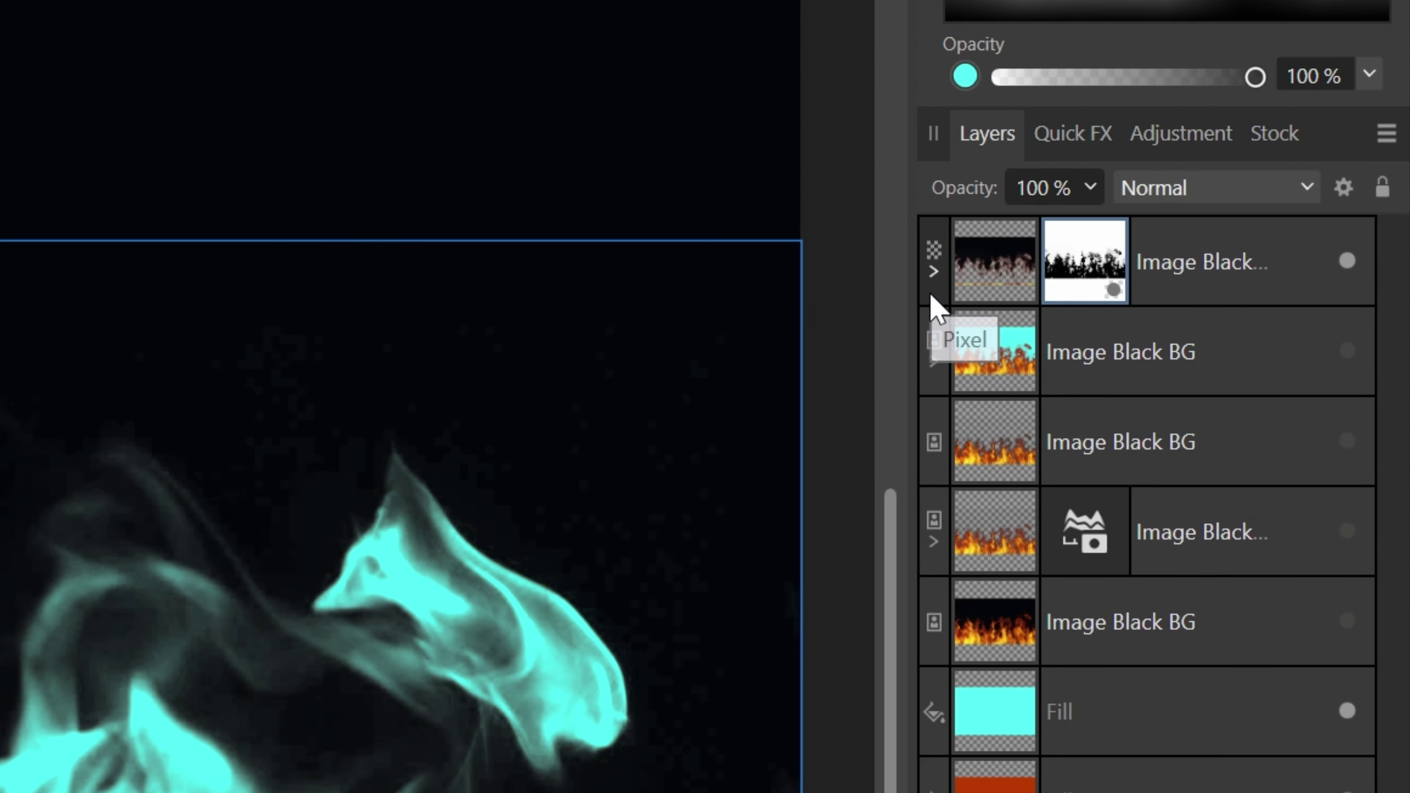
{"action": "left_click", "coordinate": [931, 295]}
{"action": "key", "text": "ctrl+i"}
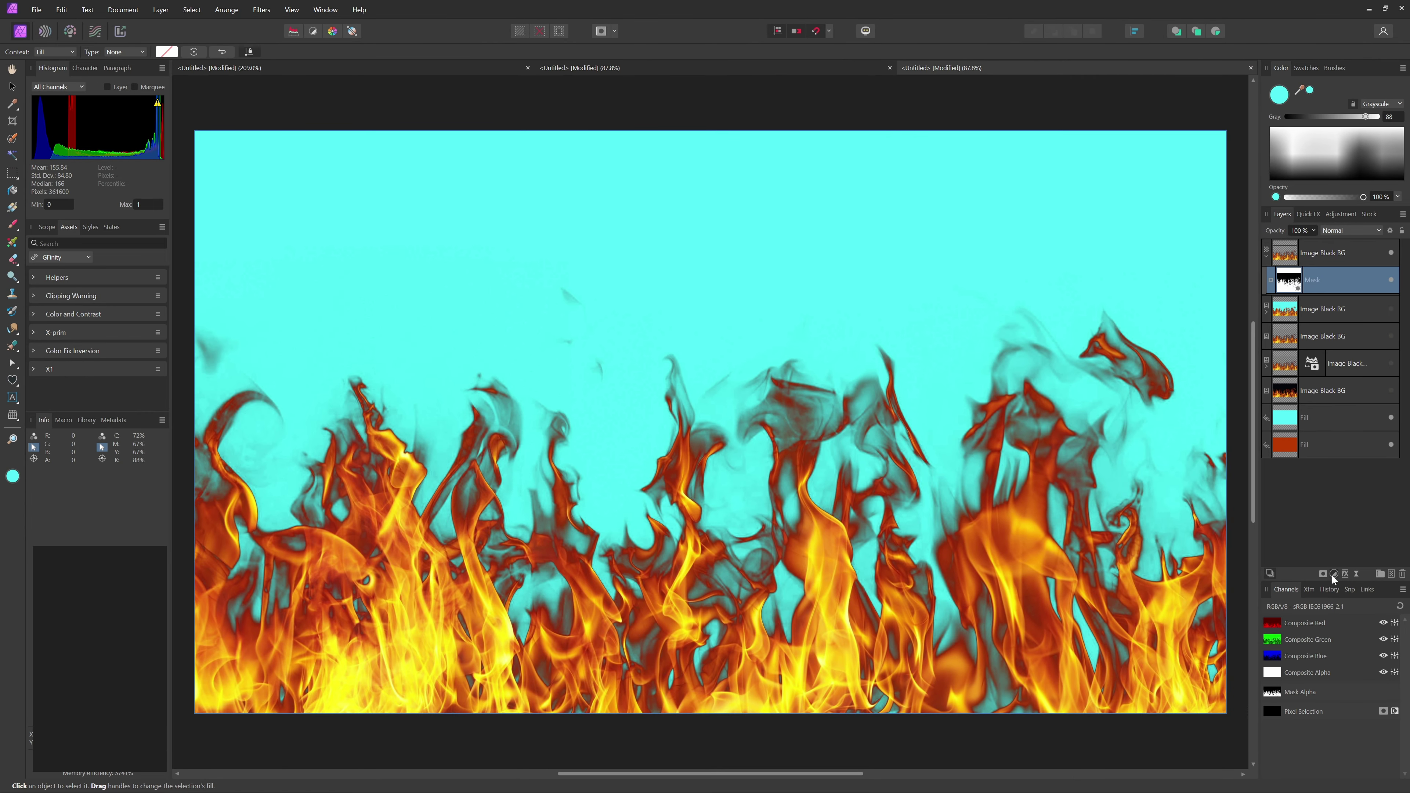
Add a Levels adjustment and nest it inside the fire layer's mask.
{"action": "left_click", "coordinate": [1333, 575]}
{"action": "left_click", "coordinate": [1309, 308]}
{"action": "left_click_drag", "start_coordinate": [1288, 255], "coordinate": [1304, 304]}
{"action": "left_click_drag", "start_coordinate": [786, 185], "coordinate": [1112, 232]}
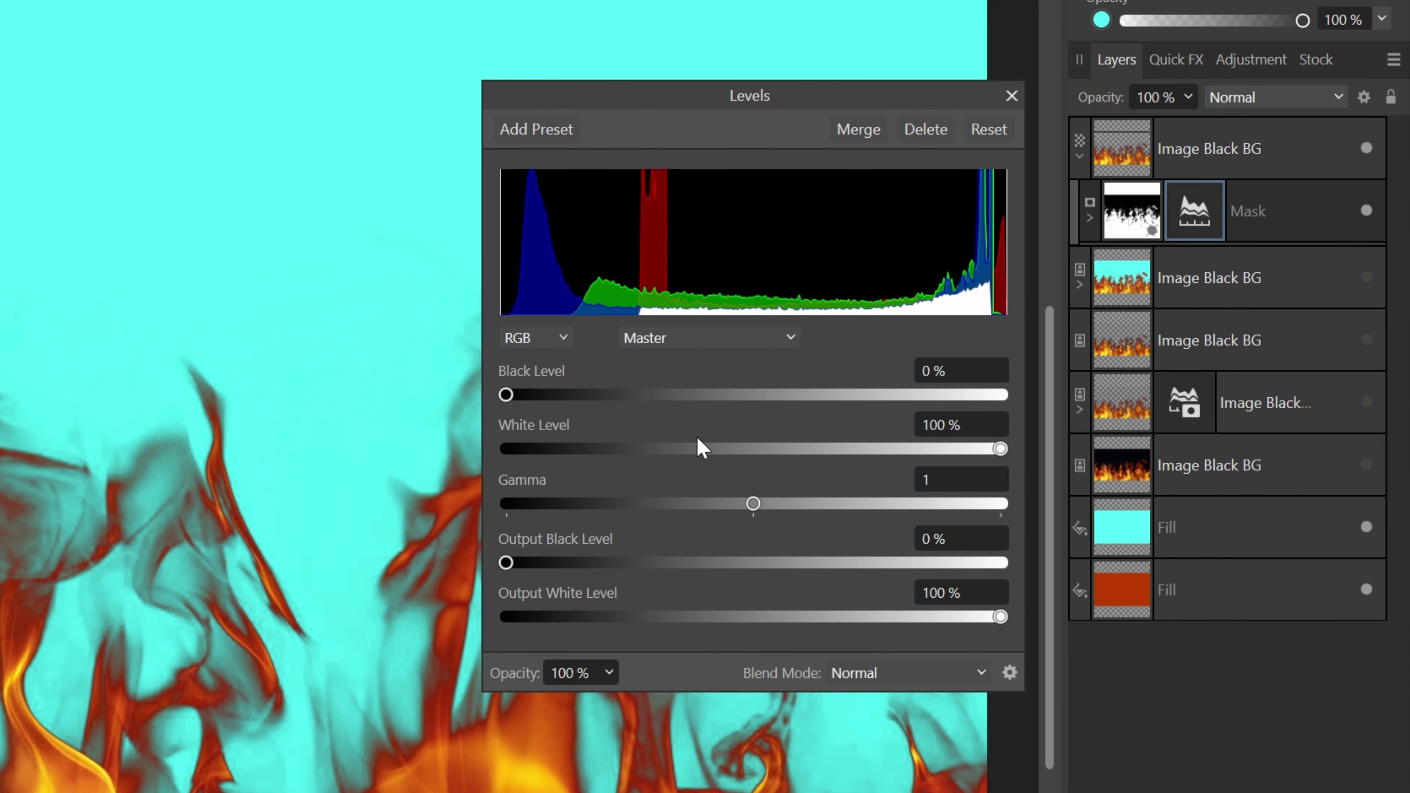
Switch the mask's Levels to the Alpha channel, lower its white level, and collapse the masked fire layer.
{"action": "left_click", "coordinate": [669, 337]}
{"action": "left_click", "coordinate": [663, 482]}
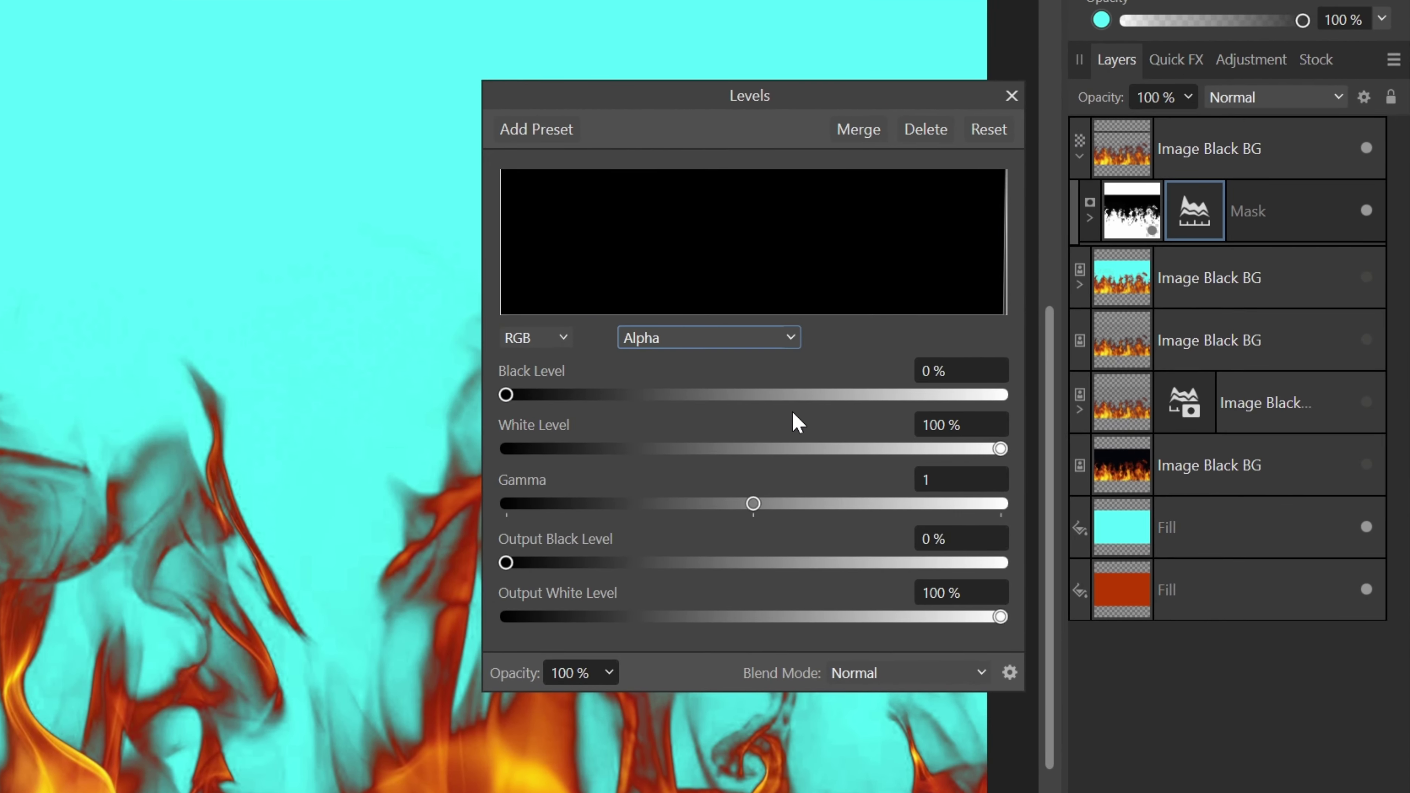
{"action": "mouse_move", "coordinate": [506, 395]}
{"action": "left_mouse_down"}
{"action": "mouse_move", "coordinate": [680, 395]}
{"action": "mouse_move", "coordinate": [506, 395]}
{"action": "left_mouse_up"}
{"action": "left_click_drag", "start_coordinate": [1000, 448], "coordinate": [902, 449]}
{"action": "mouse_move", "coordinate": [505, 395]}
{"action": "left_mouse_down"}
{"action": "mouse_move", "coordinate": [542, 395]}
{"action": "mouse_move", "coordinate": [507, 395]}
{"action": "left_mouse_up"}
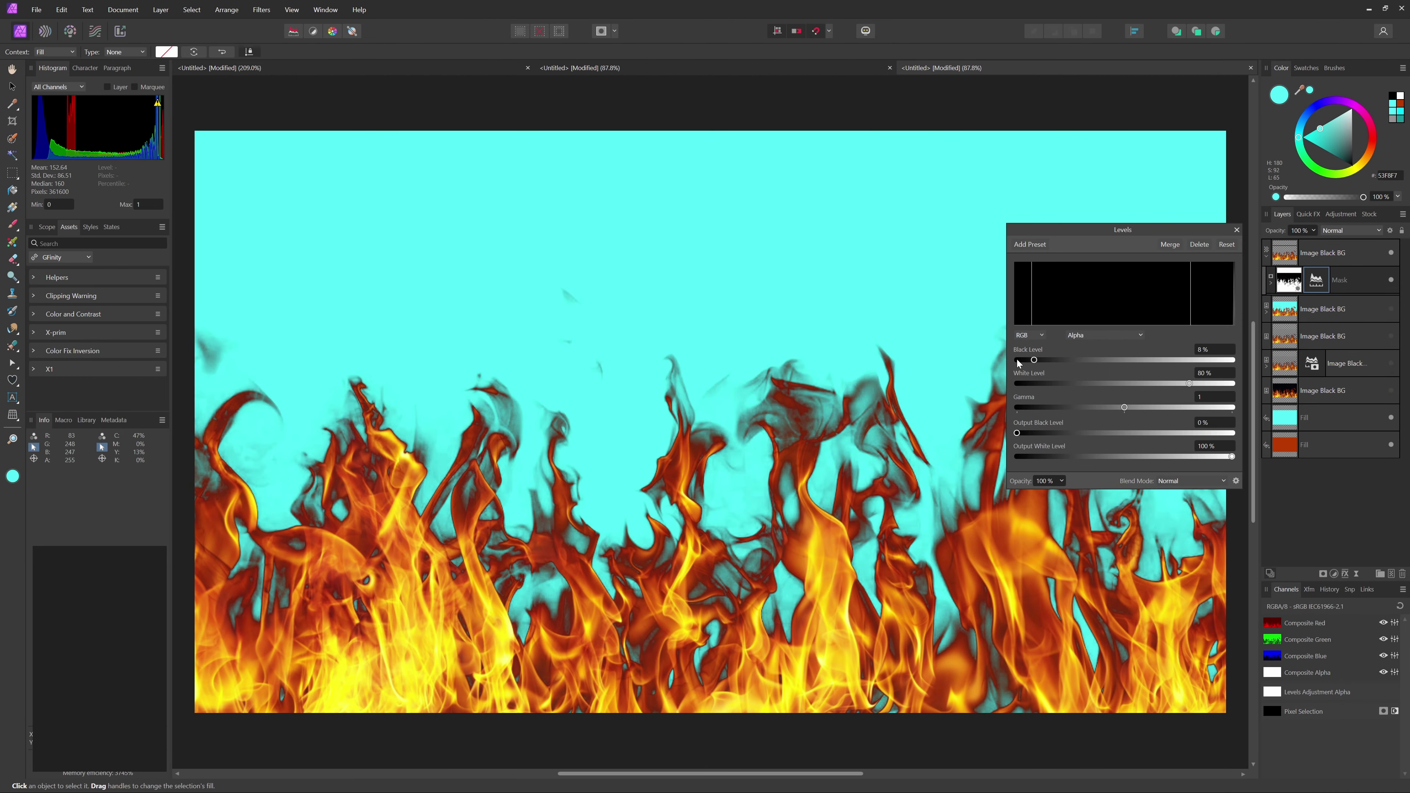
{"action": "left_click", "coordinate": [1237, 230]}
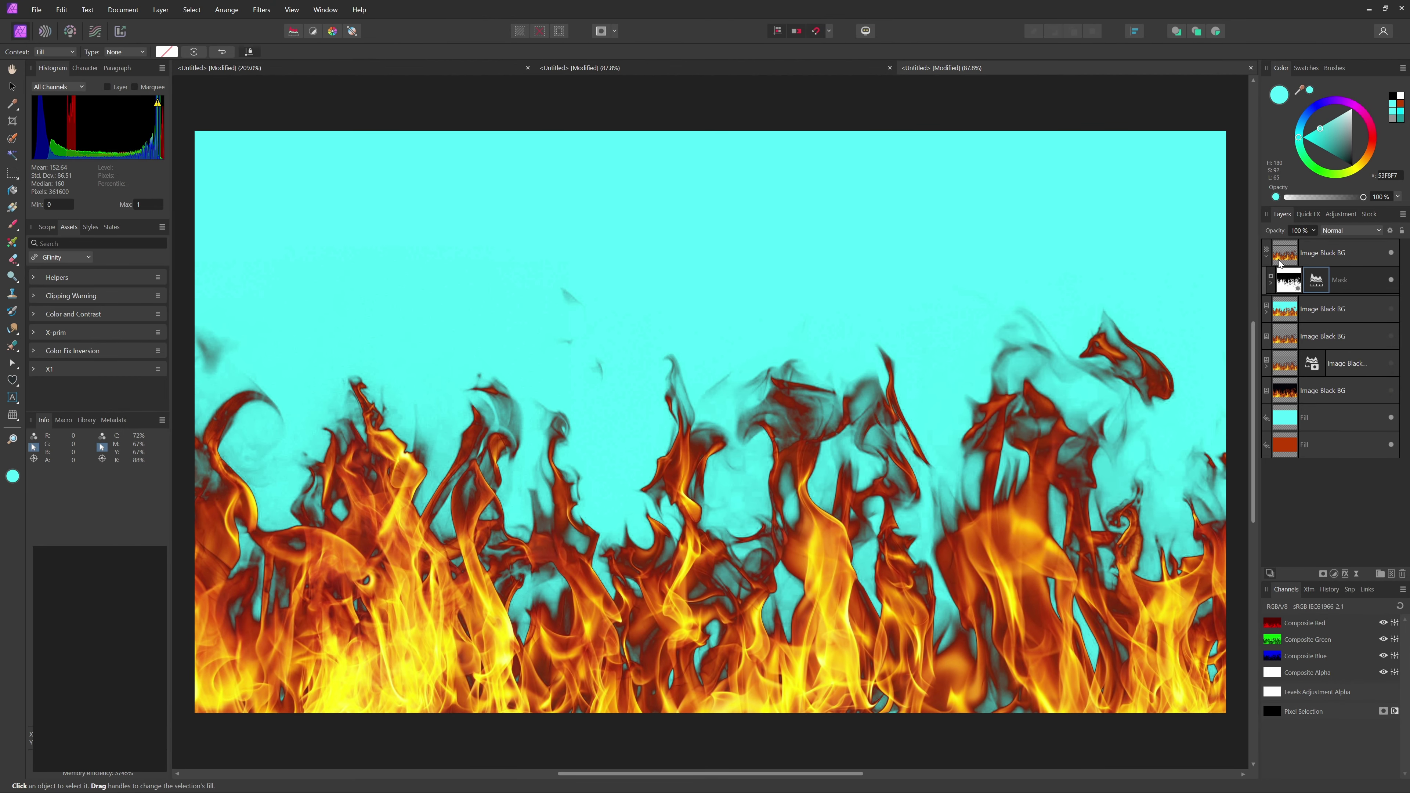
{"action": "left_click", "coordinate": [1266, 256]}
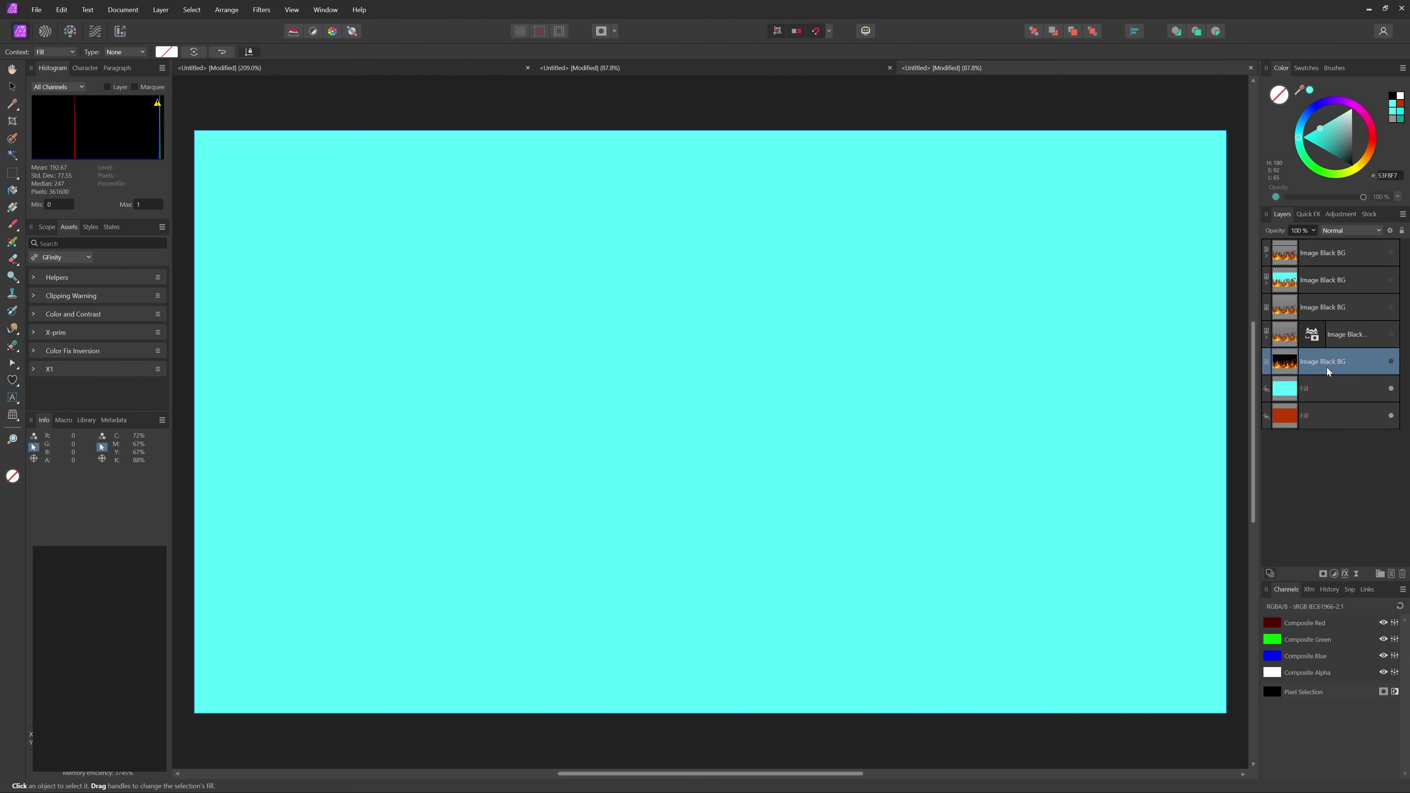
Duplicate the original black-background fire image, move the copy above all other layers and show it.
{"action": "key", "text": "ctrl+j"}
{"action": "left_click_drag", "start_coordinate": [1327, 367], "coordinate": [1381, 264]}
{"action": "left_click", "coordinate": [1391, 254]}
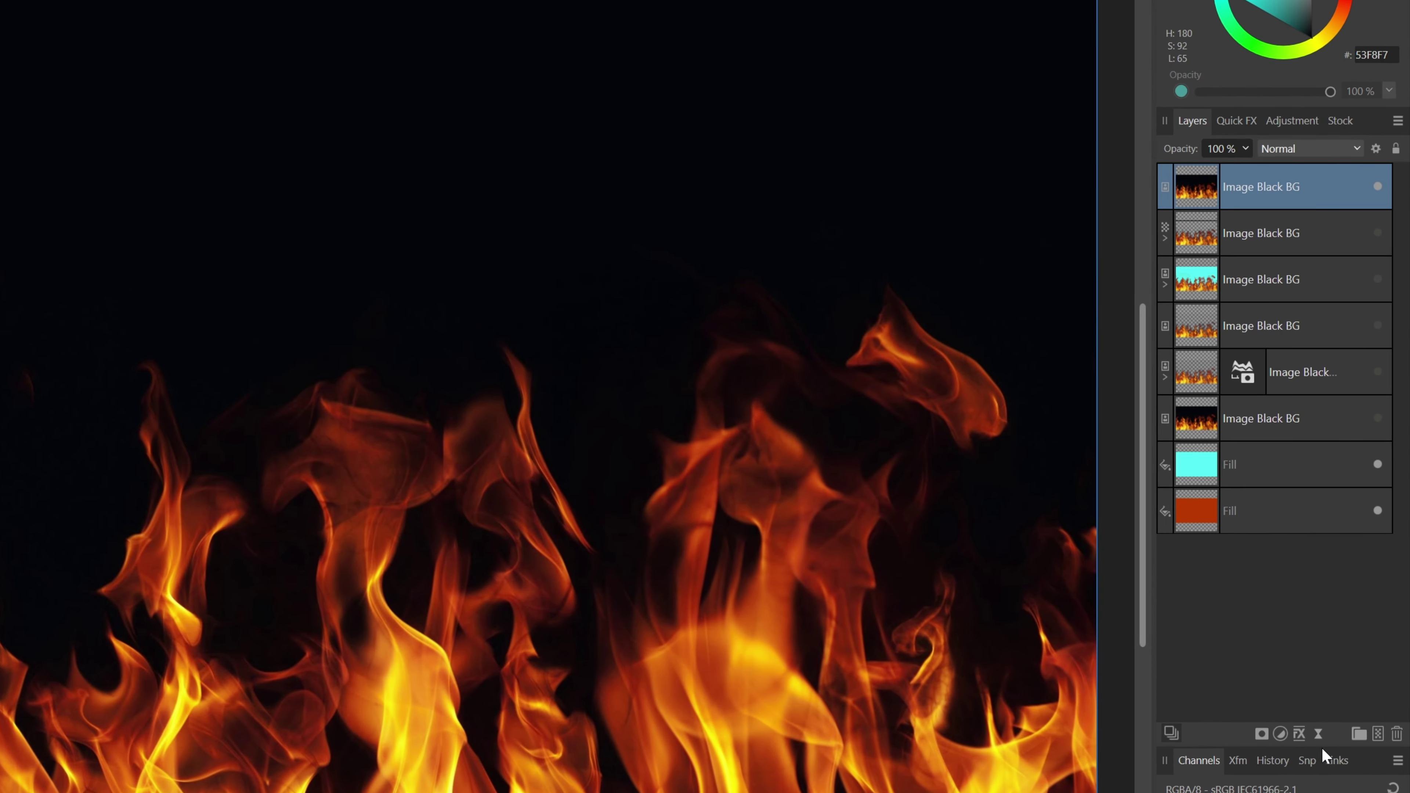
Add a live Procedural Texture filter to the new fire copy and load the Remove Black preset.
{"action": "left_click", "coordinate": [1320, 734]}
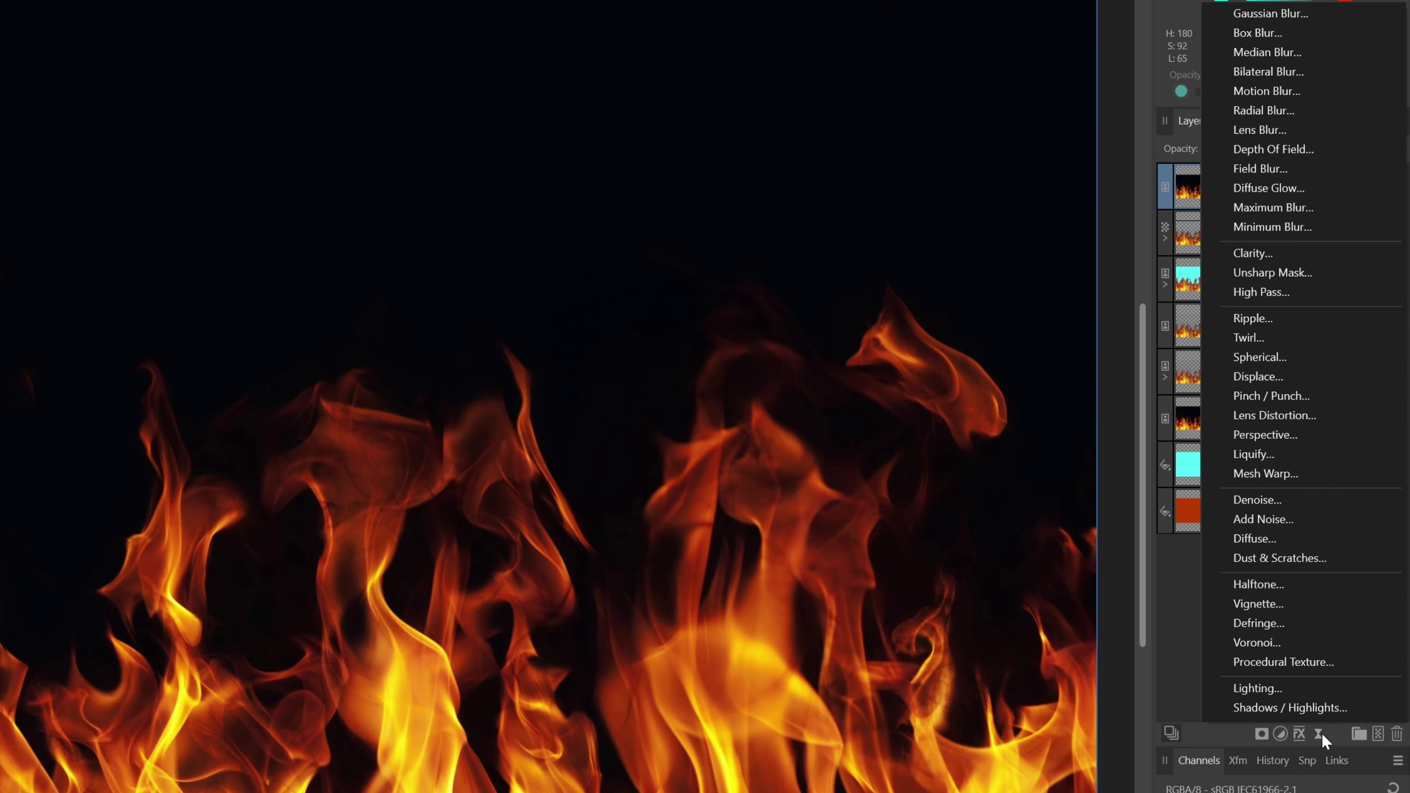
{"action": "left_click", "coordinate": [1303, 662]}
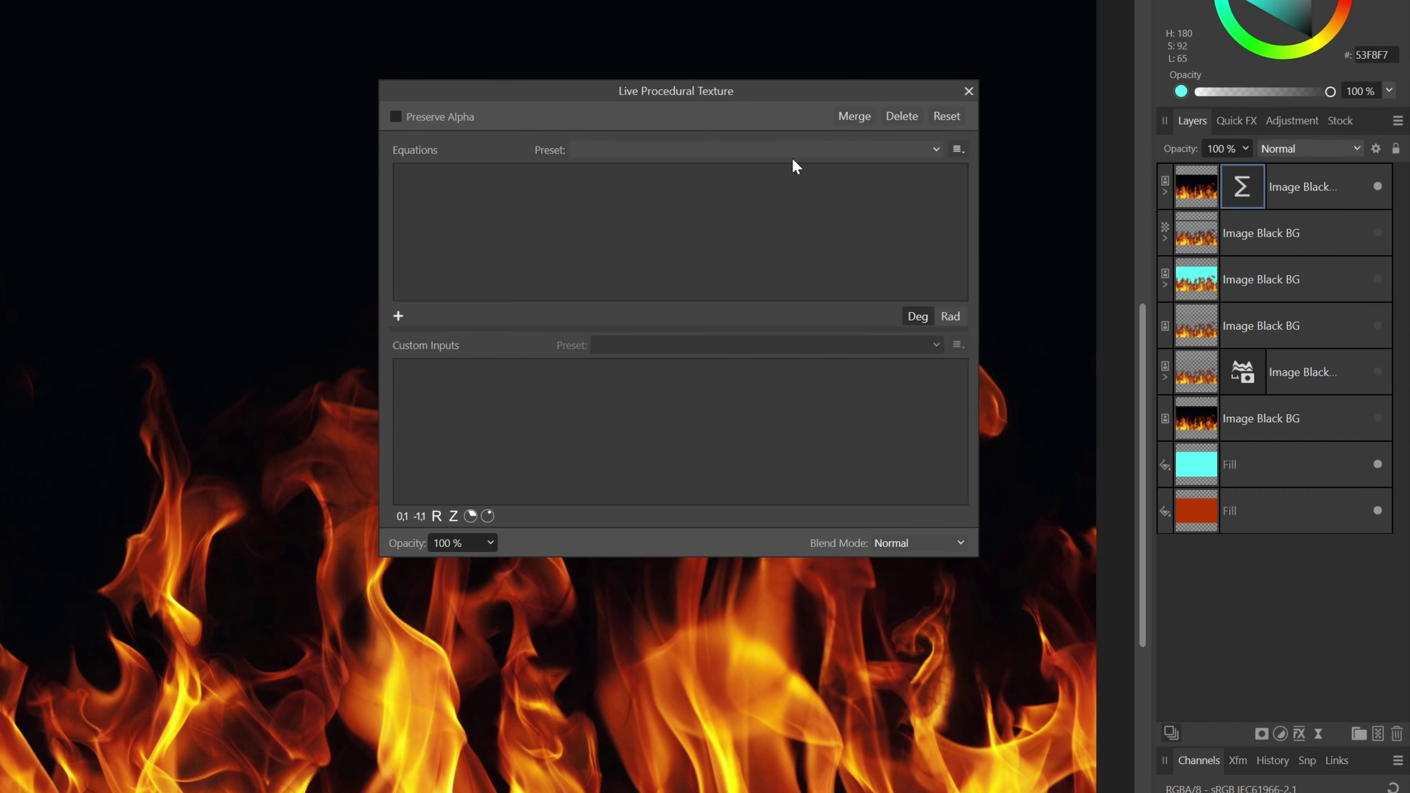
{"action": "left_click", "coordinate": [793, 155]}
{"action": "scroll", "coordinate": [794, 361], "scroll_direction": "down", "scroll_amount": 10}
{"action": "left_click", "coordinate": [736, 488]}
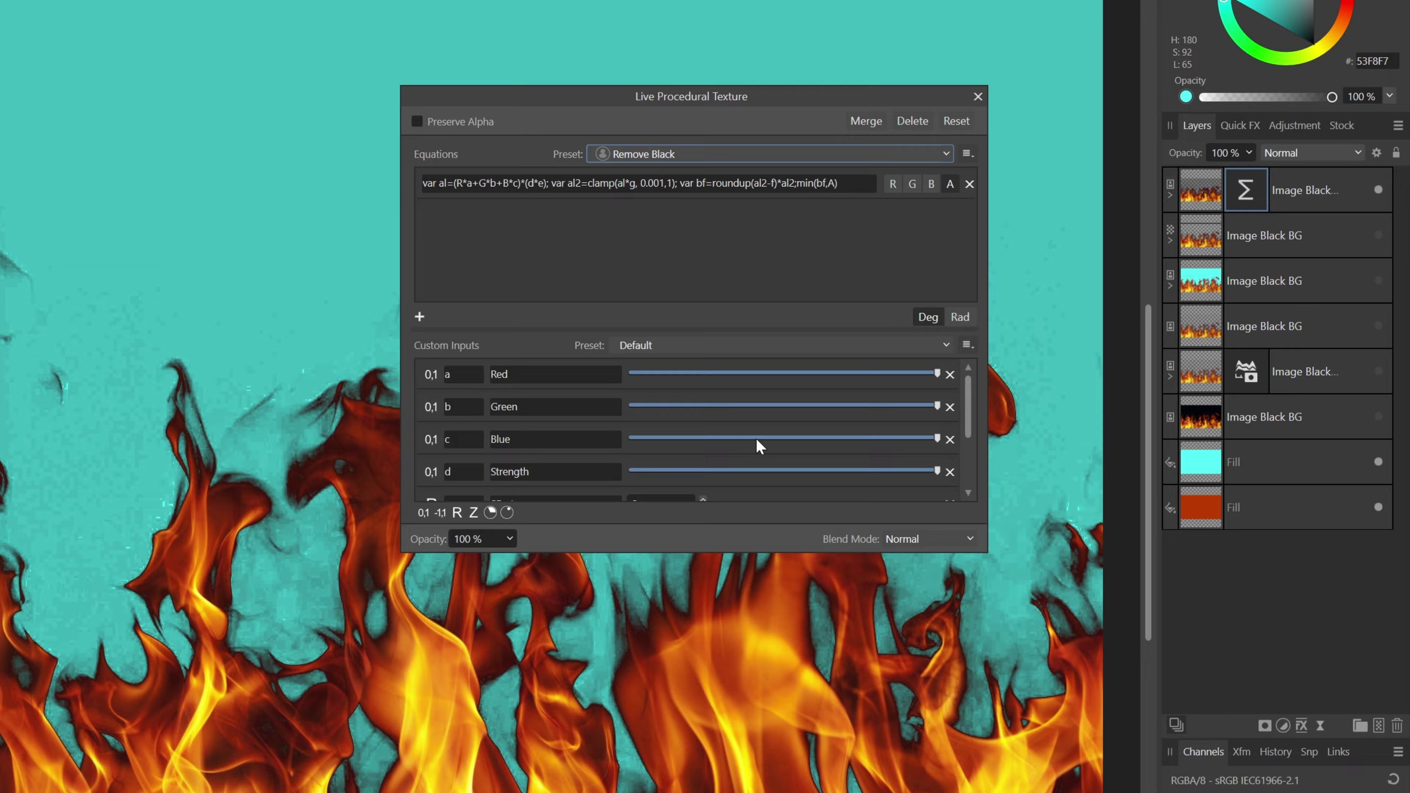
Experiment with the Feather, Strength and SFactor inputs of the Remove Black texture, restoring Strength to its maximum.
{"action": "scroll", "coordinate": [740, 443], "scroll_direction": "down", "scroll_amount": 3}
{"action": "left_click_drag", "start_coordinate": [675, 441], "coordinate": [771, 439]}
{"action": "left_click_drag", "start_coordinate": [1126, 420], "coordinate": [1036, 421]}
{"action": "mouse_move", "coordinate": [1036, 401]}
{"action": "left_mouse_down"}
{"action": "mouse_move", "coordinate": [1063, 402]}
{"action": "mouse_move", "coordinate": [1029, 401]}
{"action": "left_mouse_up"}
{"action": "left_click_drag", "start_coordinate": [1125, 364], "coordinate": [1056, 363]}
{"action": "left_click_drag", "start_coordinate": [1144, 408], "coordinate": [1143, 399]}
{"action": "left_click", "coordinate": [986, 399]}
{"action": "double_click", "coordinate": [986, 405]}
{"action": "double_click", "coordinate": [986, 399]}
{"action": "left_click_drag", "start_coordinate": [1056, 382], "coordinate": [1126, 420]}
Rebalance the texture's Transparency, Feather and Strength inputs, ending with Transparency near its minimum.
{"action": "scroll", "coordinate": [1032, 421], "scroll_direction": "down", "scroll_amount": 1}
{"action": "left_click_drag", "start_coordinate": [1028, 401], "coordinate": [1067, 362]}
{"action": "mouse_move", "coordinate": [1144, 410]}
{"action": "left_mouse_down"}
{"action": "mouse_move", "coordinate": [1145, 394]}
{"action": "mouse_move", "coordinate": [1145, 410]}
{"action": "left_mouse_up"}
{"action": "left_click_drag", "start_coordinate": [1024, 400], "coordinate": [976, 401]}
{"action": "left_click_drag", "start_coordinate": [1127, 420], "coordinate": [951, 400]}
{"action": "left_click_drag", "start_coordinate": [1145, 410], "coordinate": [1146, 381]}
{"action": "left_click_drag", "start_coordinate": [1067, 420], "coordinate": [1126, 420]}
{"action": "left_click_drag", "start_coordinate": [1126, 363], "coordinate": [1098, 363]}
{"action": "left_click_drag", "start_coordinate": [1126, 382], "coordinate": [1064, 383]}
{"action": "mouse_move", "coordinate": [1126, 402]}
{"action": "left_mouse_down"}
{"action": "mouse_move", "coordinate": [922, 402]}
{"action": "mouse_move", "coordinate": [1146, 418]}
{"action": "mouse_move", "coordinate": [1145, 381]}
{"action": "left_mouse_up"}
{"action": "left_click_drag", "start_coordinate": [1034, 401], "coordinate": [950, 421]}
Set the texture's SFactor to 3 and raise Feather to roughly two thirds of its range.
{"action": "scroll", "coordinate": [943, 401], "scroll_direction": "down", "scroll_amount": 2}
{"action": "left_click", "coordinate": [988, 405]}
{"action": "left_click", "coordinate": [985, 399]}
{"action": "left_click", "coordinate": [987, 406]}
{"action": "left_click_drag", "start_coordinate": [1145, 402], "coordinate": [1145, 412]}
{"action": "left_click_drag", "start_coordinate": [1017, 421], "coordinate": [1070, 423]}
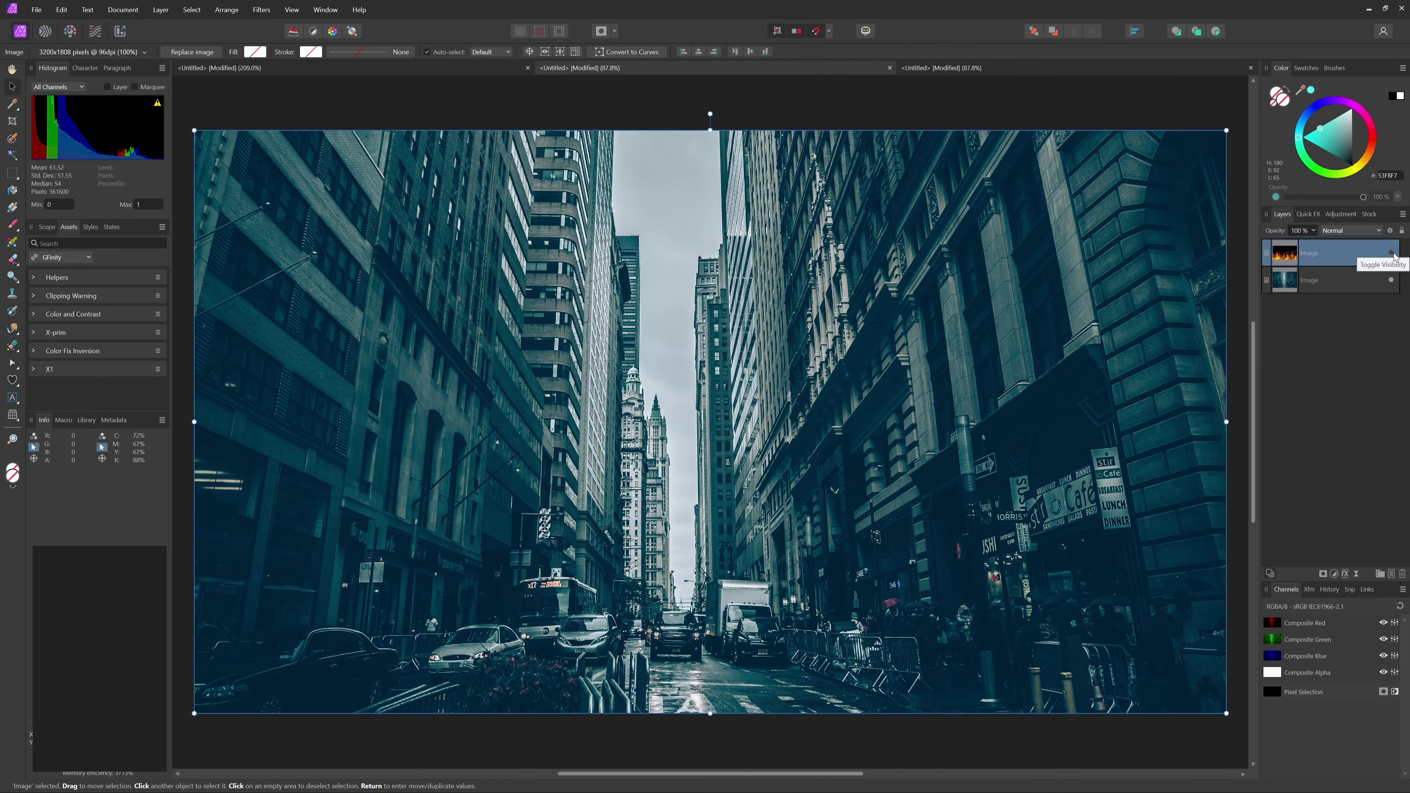
In the city street document, show the fire image layer and set its blend mode to Screen.
{"action": "left_click", "coordinate": [1391, 253]}
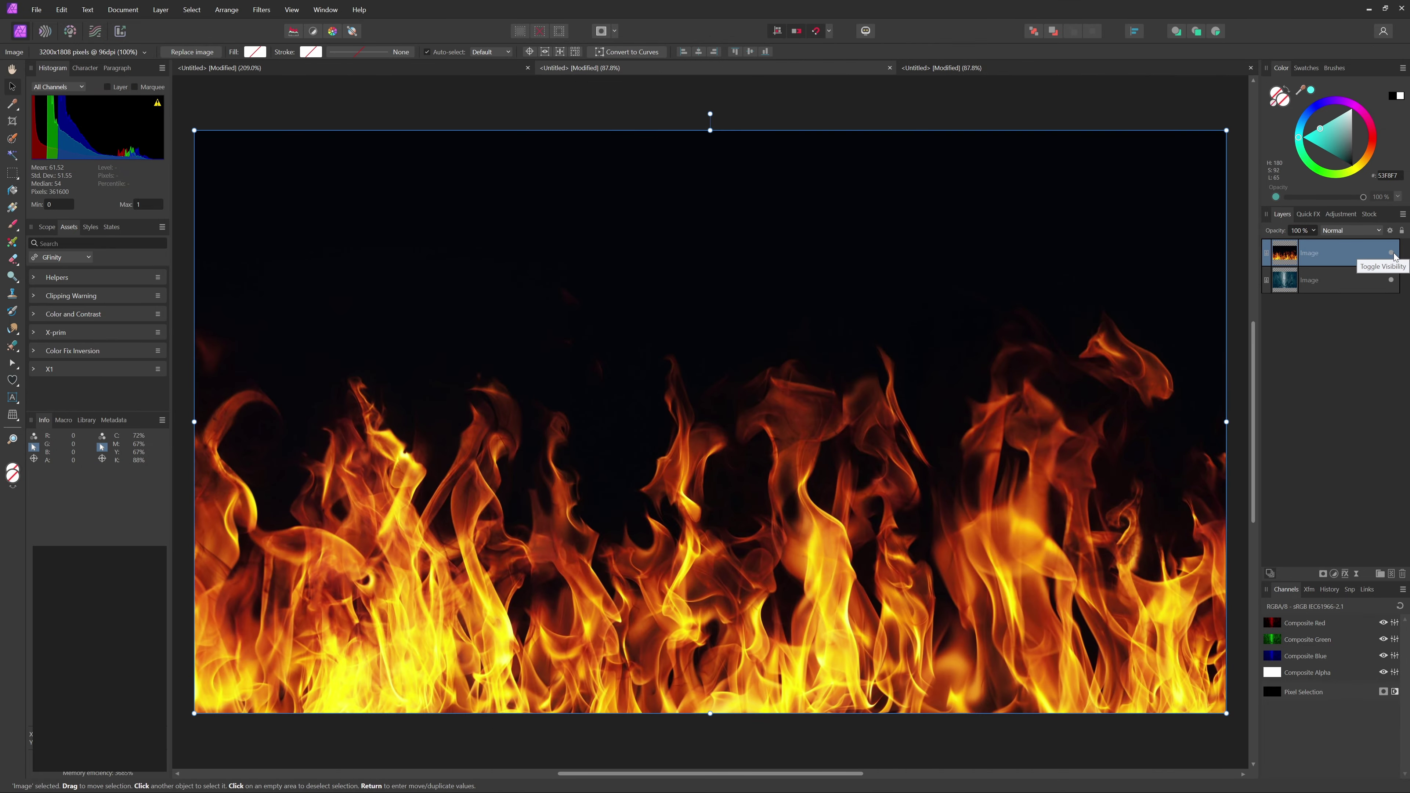
{"action": "left_click", "coordinate": [1328, 230]}
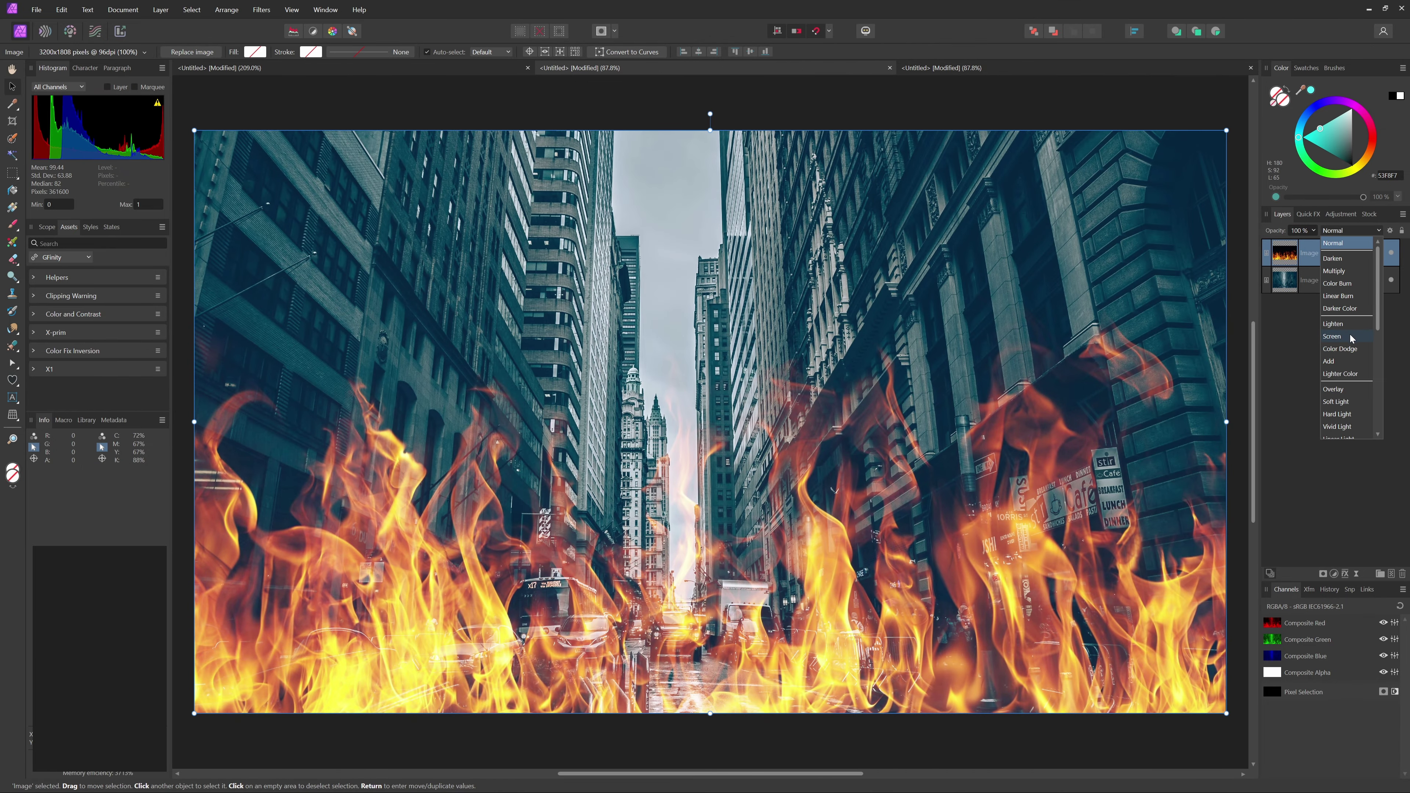
{"action": "left_click", "coordinate": [1332, 336]}
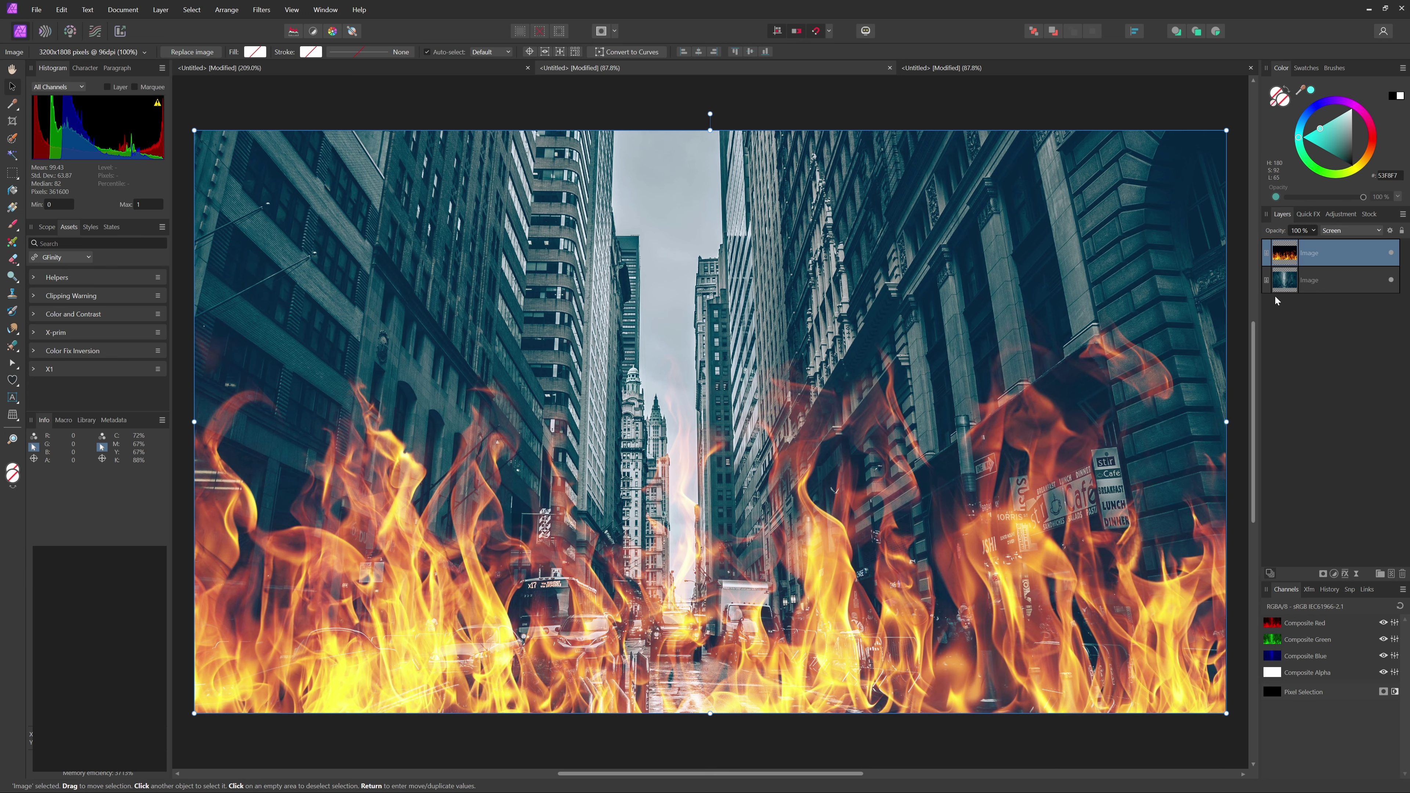
Duplicate the Screen-blended fire layer and set the copy's blend mode to Normal.
{"action": "key", "text": "ctrl+j"}
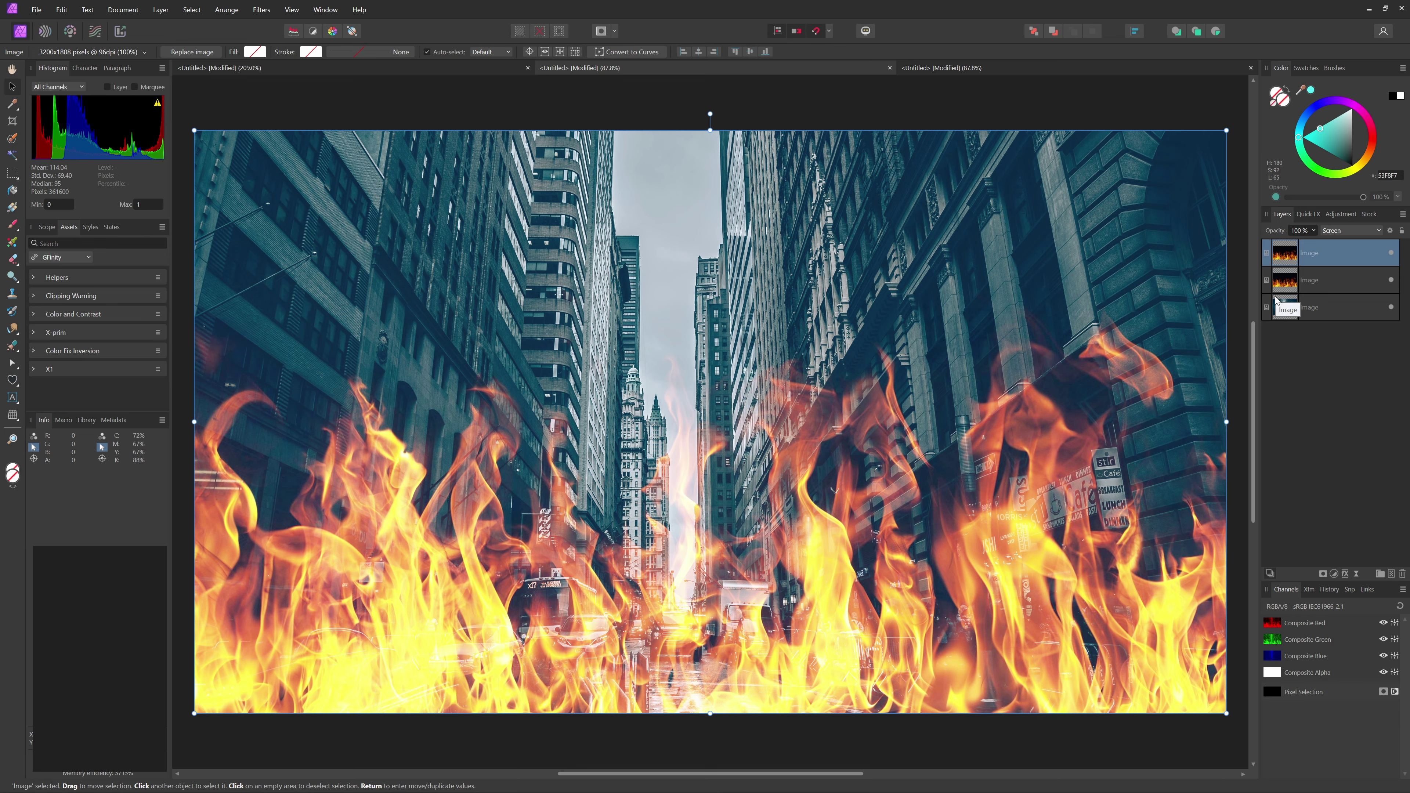
{"action": "left_click", "coordinate": [1350, 230]}
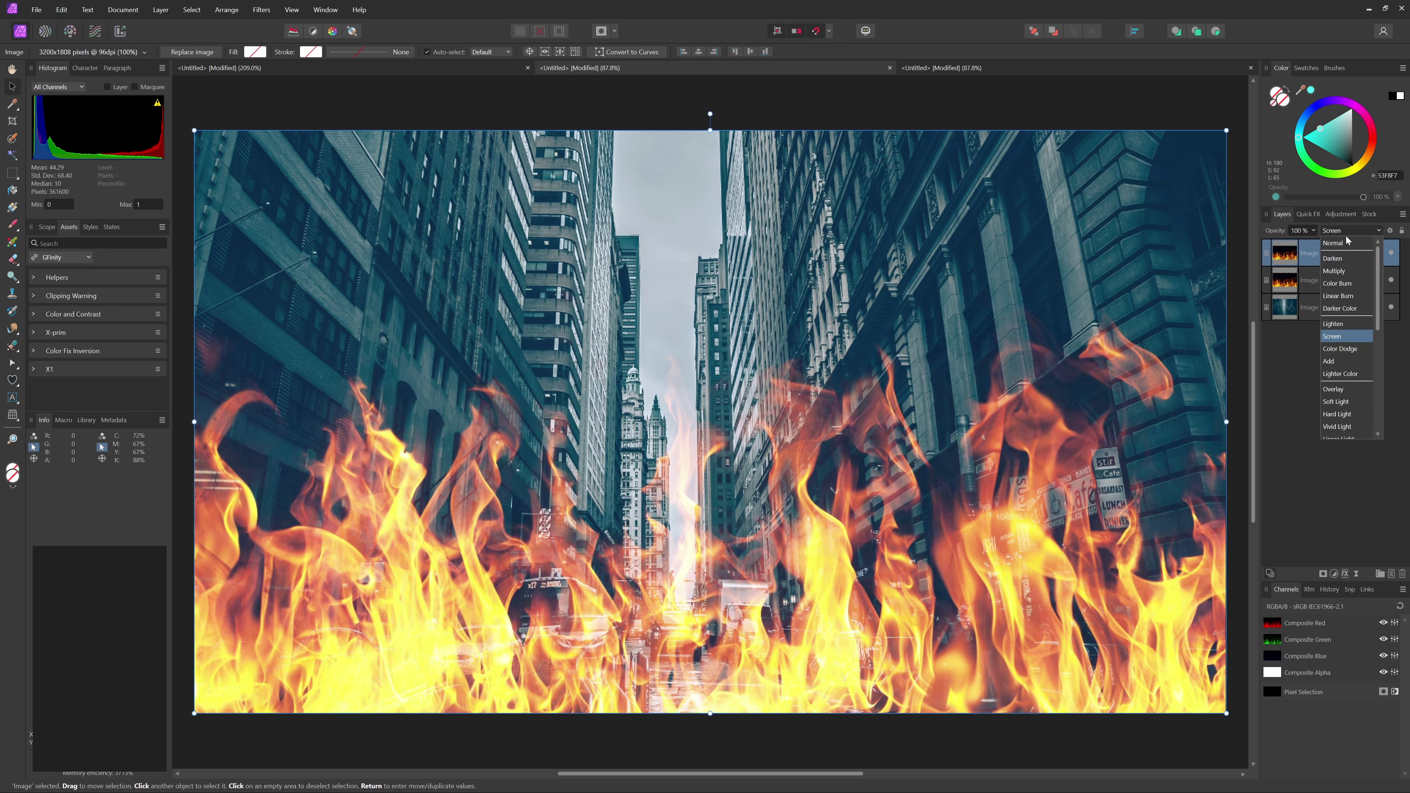
{"action": "left_click", "coordinate": [1348, 242]}
Apply a live Procedural Texture filter with the Remove Black preset to the upper fire layer over the city street.
{"action": "left_click", "coordinate": [1356, 572]}
{"action": "left_click", "coordinate": [1353, 534]}
{"action": "left_click", "coordinate": [988, 232]}
{"action": "scroll", "coordinate": [987, 333], "scroll_direction": "down", "scroll_amount": 5}
{"action": "left_click", "coordinate": [983, 419]}
Set the filter's Transparency to a low level, reduce its Strength, and set the upper fire layer's opacity to 34%.
{"action": "scroll", "coordinate": [1134, 405], "scroll_direction": "down", "scroll_amount": 3}
{"action": "left_click_drag", "start_coordinate": [1098, 415], "coordinate": [971, 402]}
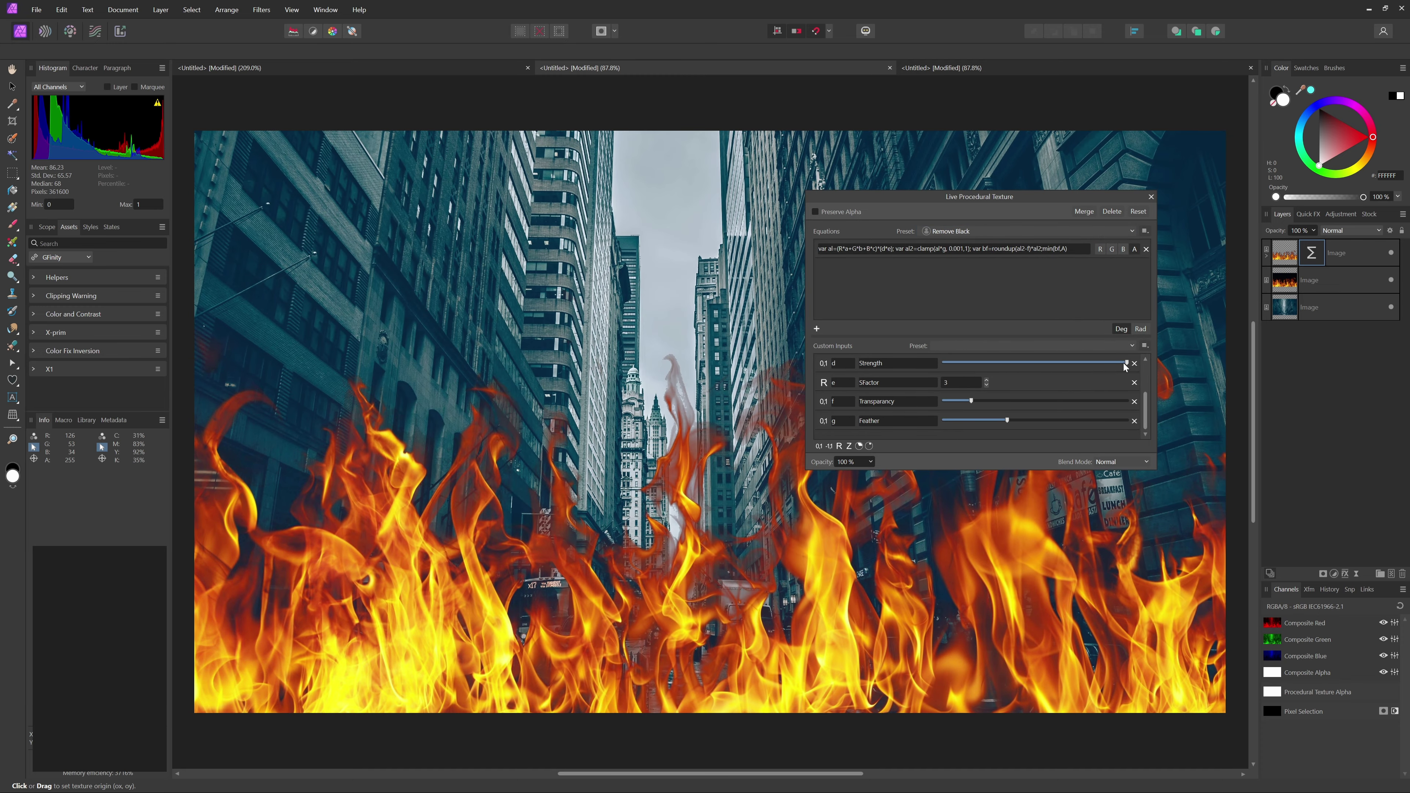
{"action": "left_click_drag", "start_coordinate": [1127, 363], "coordinate": [1060, 364]}
{"action": "left_click", "coordinate": [1150, 197]}
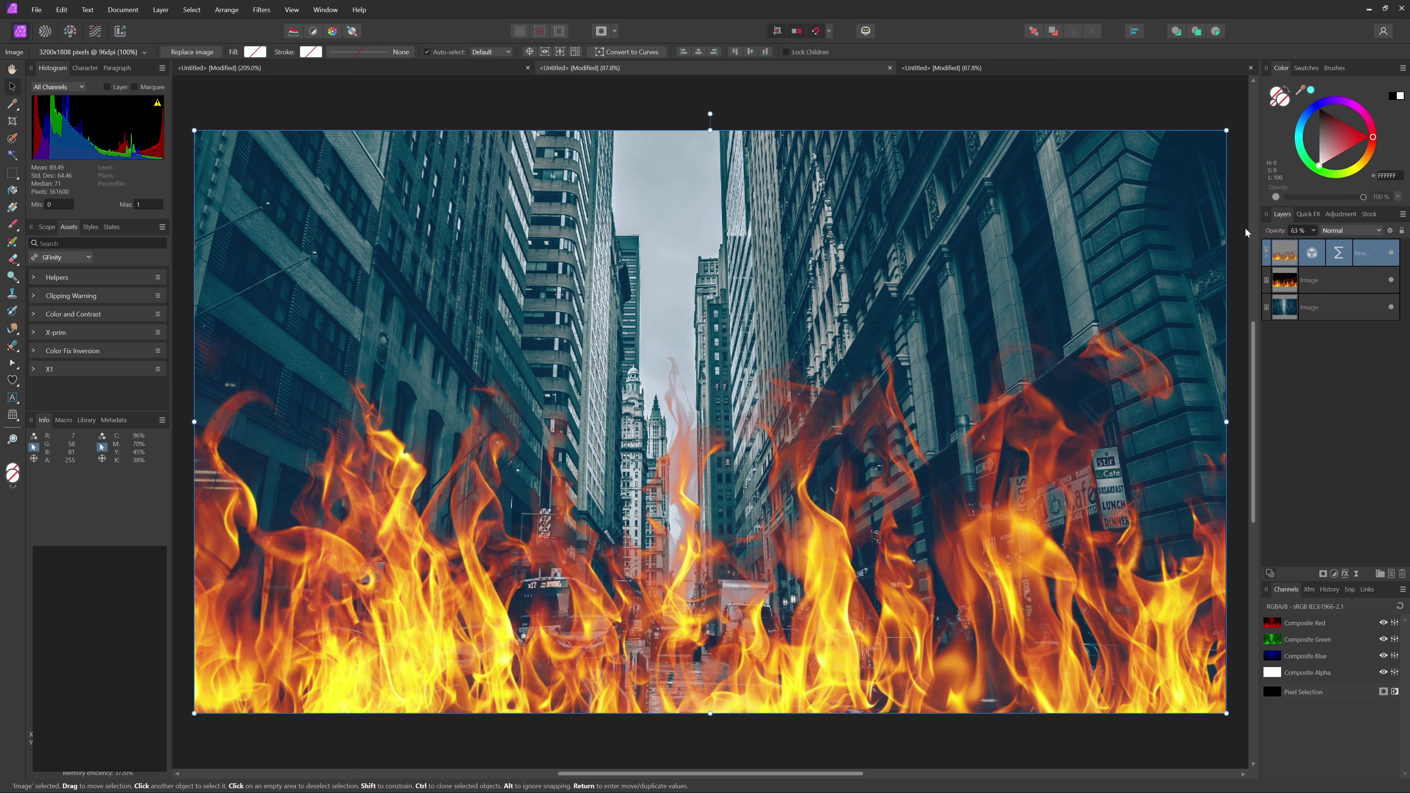
{"action": "left_click_drag", "start_coordinate": [1258, 229], "coordinate": [1227, 229]}
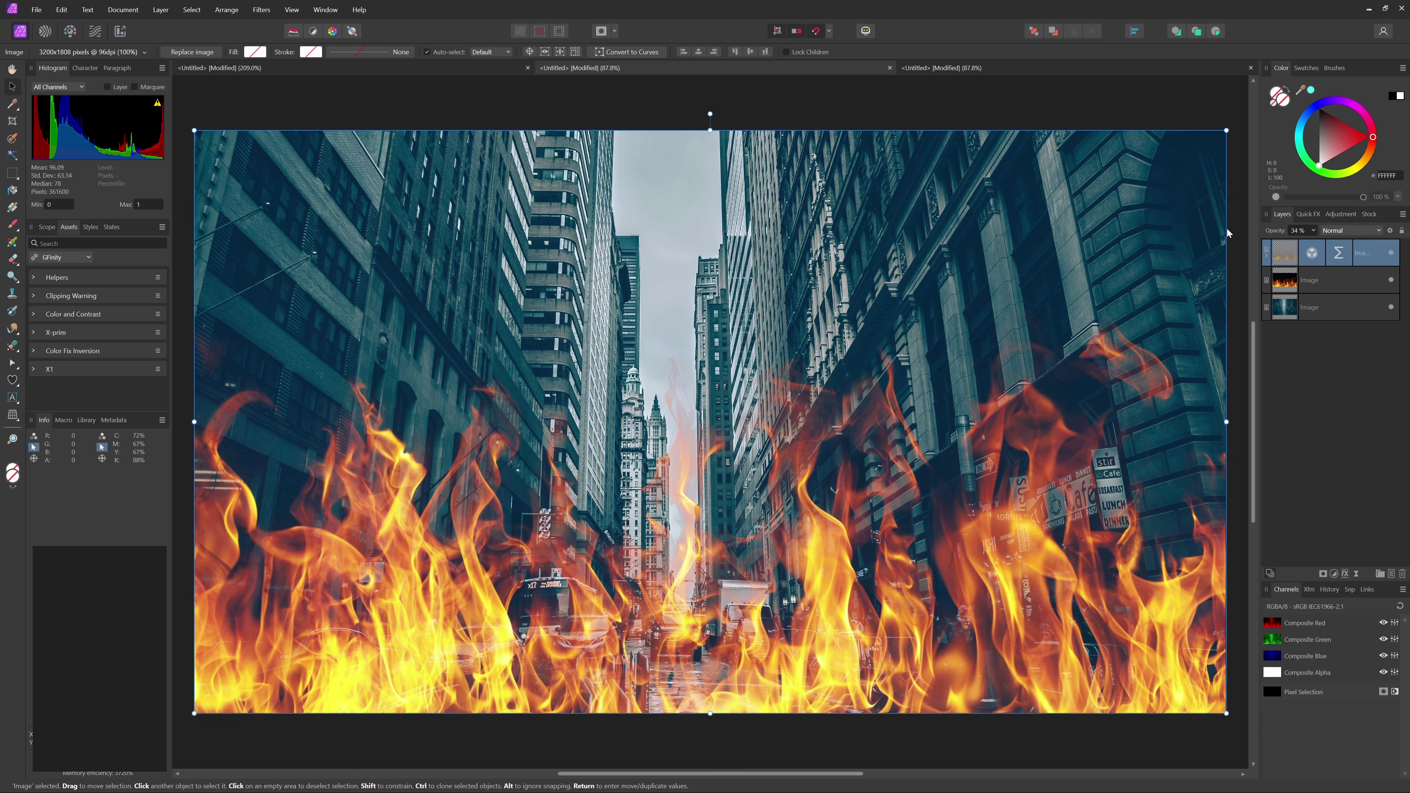
Toggle the upper fire layer's visibility repeatedly to compare the city street composite with and without it.
{"action": "left_click", "coordinate": [1391, 252]}
{"action": "left_click", "coordinate": [1392, 252]}
{"action": "left_click", "coordinate": [1391, 252]}
{"action": "left_click", "coordinate": [1392, 255]}
{"action": "left_click", "coordinate": [1392, 255]}
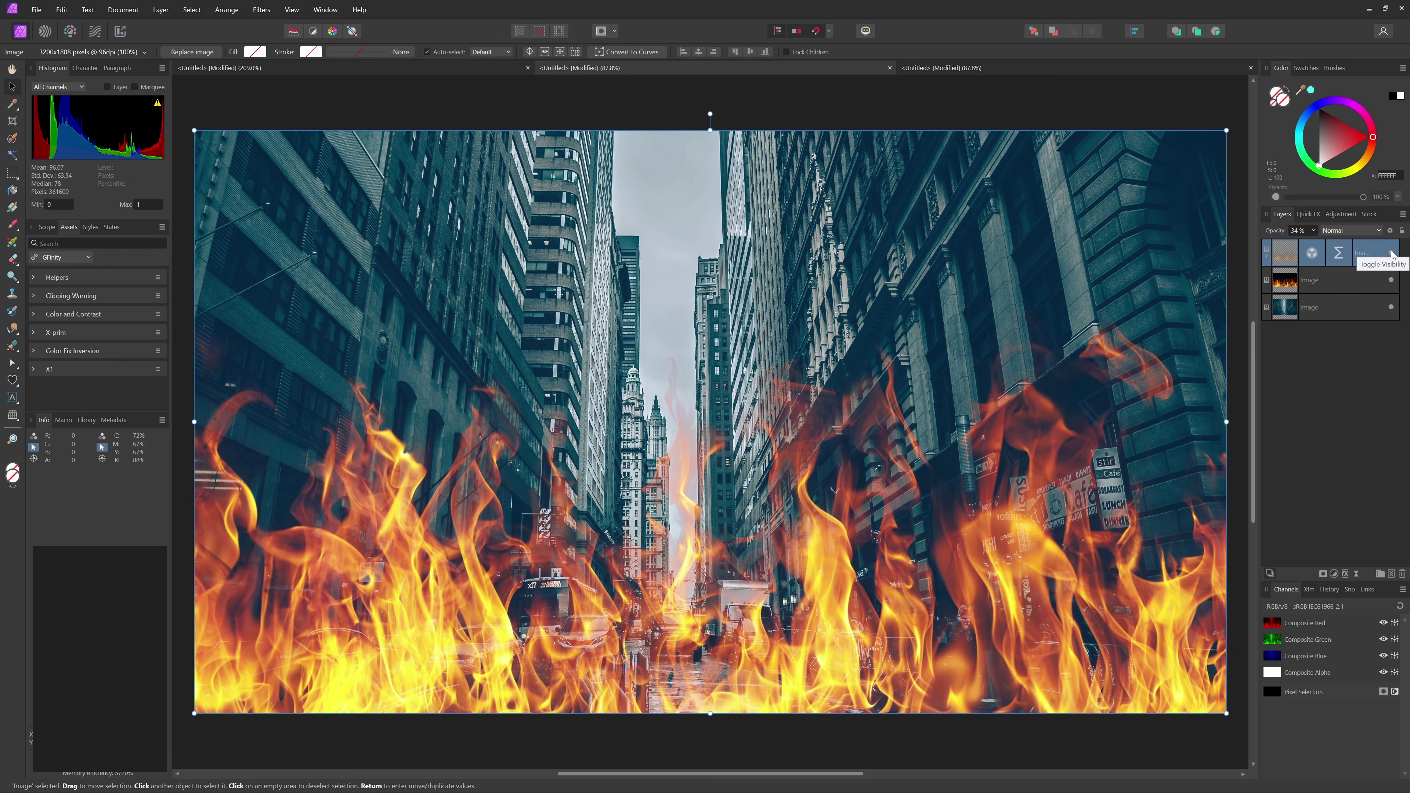
{"action": "left_click", "coordinate": [1392, 254]}
{"action": "left_click", "coordinate": [1391, 255]}
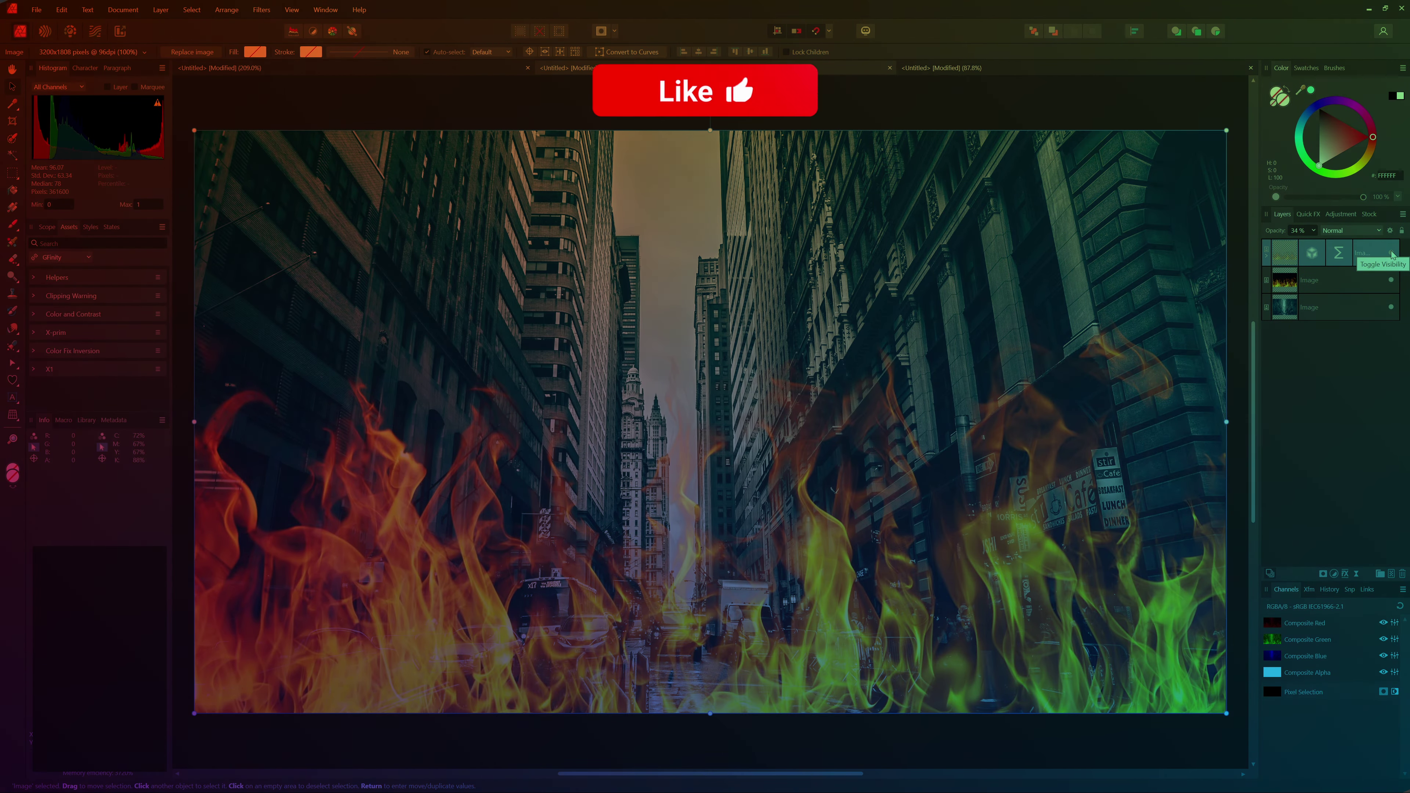